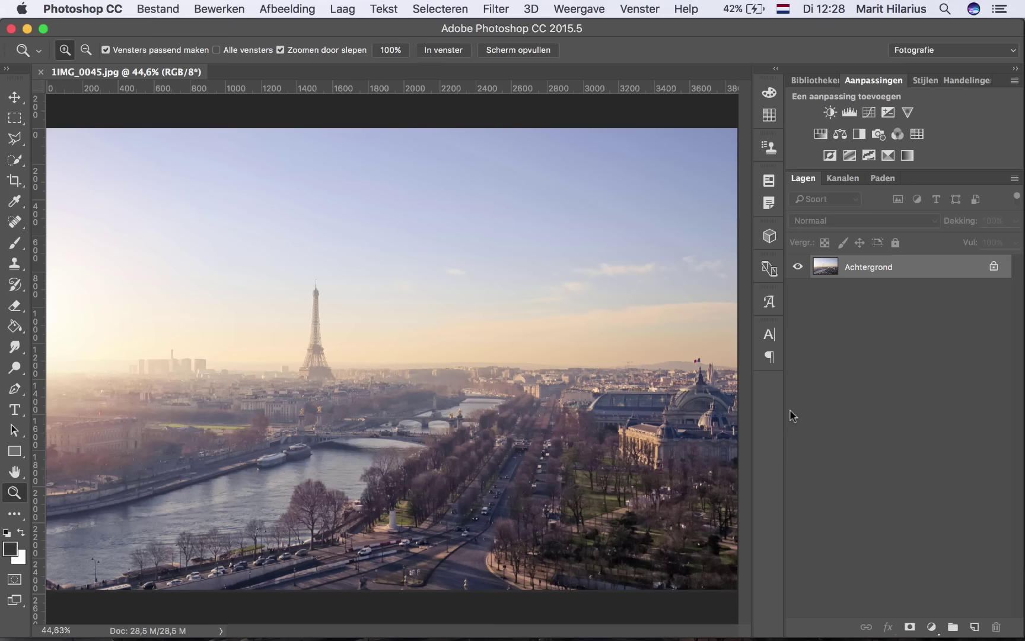
Step: Pick the Horizontal Type tool, briefly trying Path Selection, to add text over the Paris photo
click(14, 412)
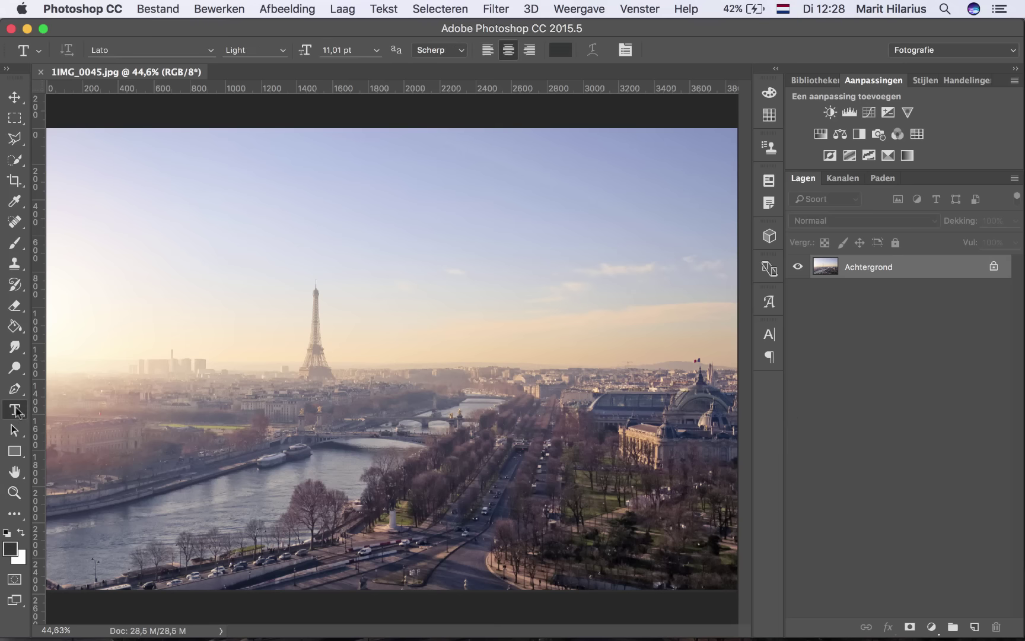
click(15, 430)
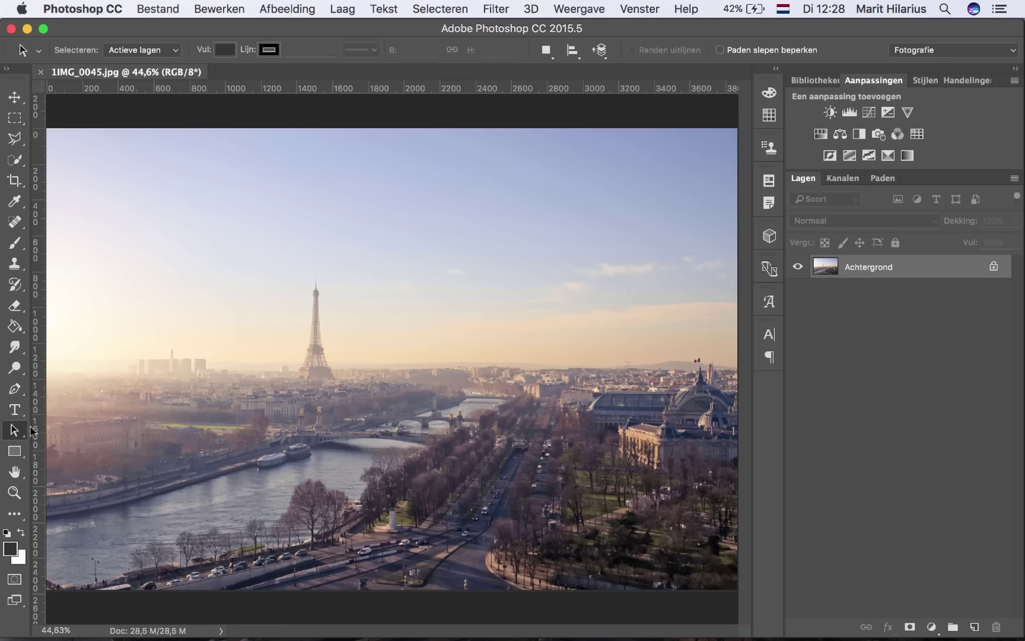
click(15, 409)
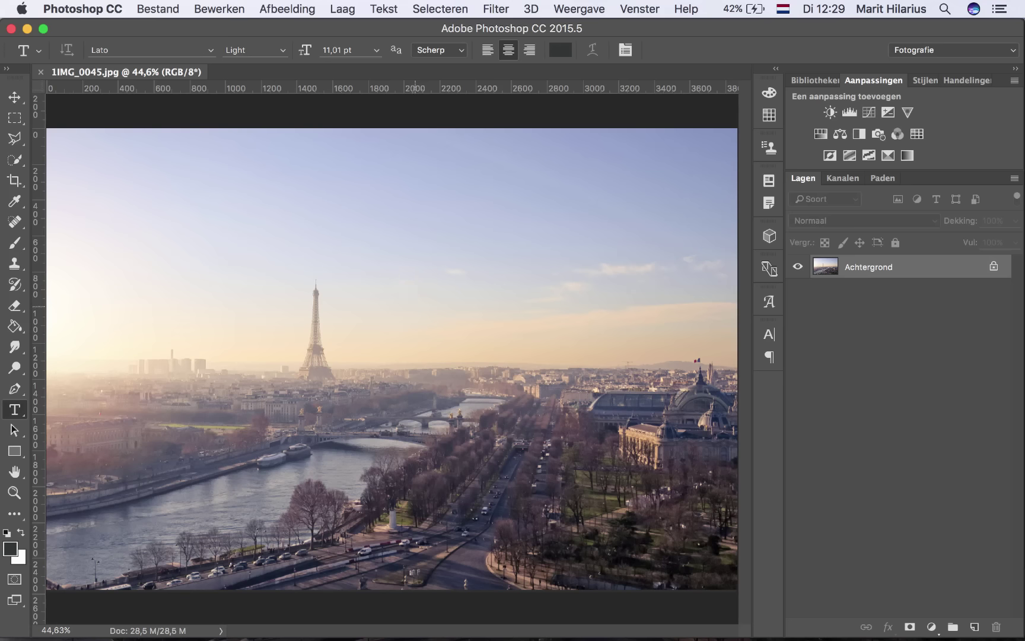
Step: Type the 'OUI, OUI, PARIS!' headline, enlarge it to about 45 pt, and move it up
click(414, 302)
text(OUI O)
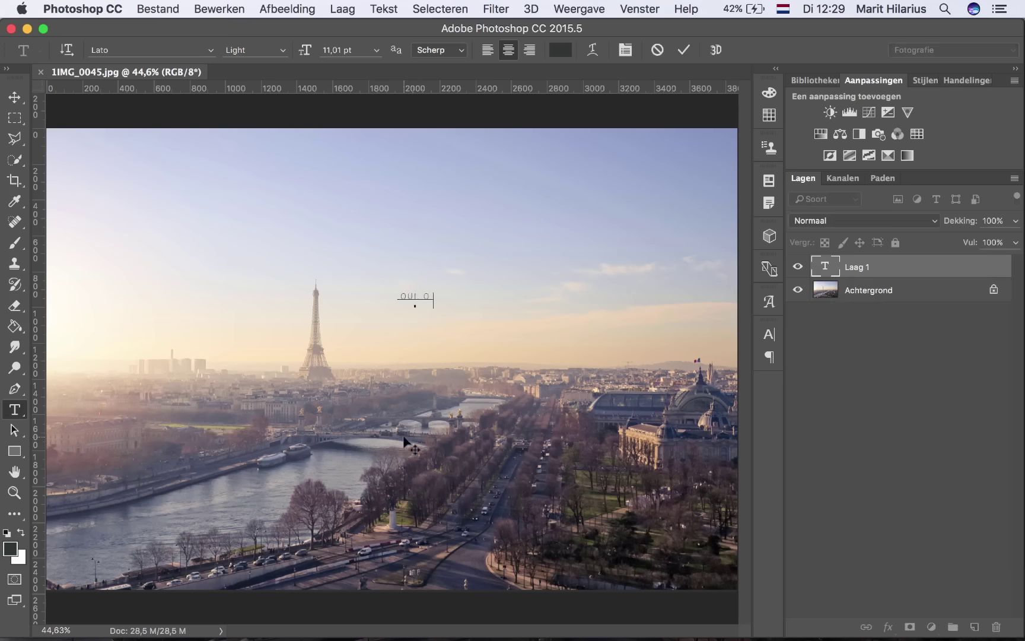
text(UI, P)
text(ARIS!)
key(ctrl+a)
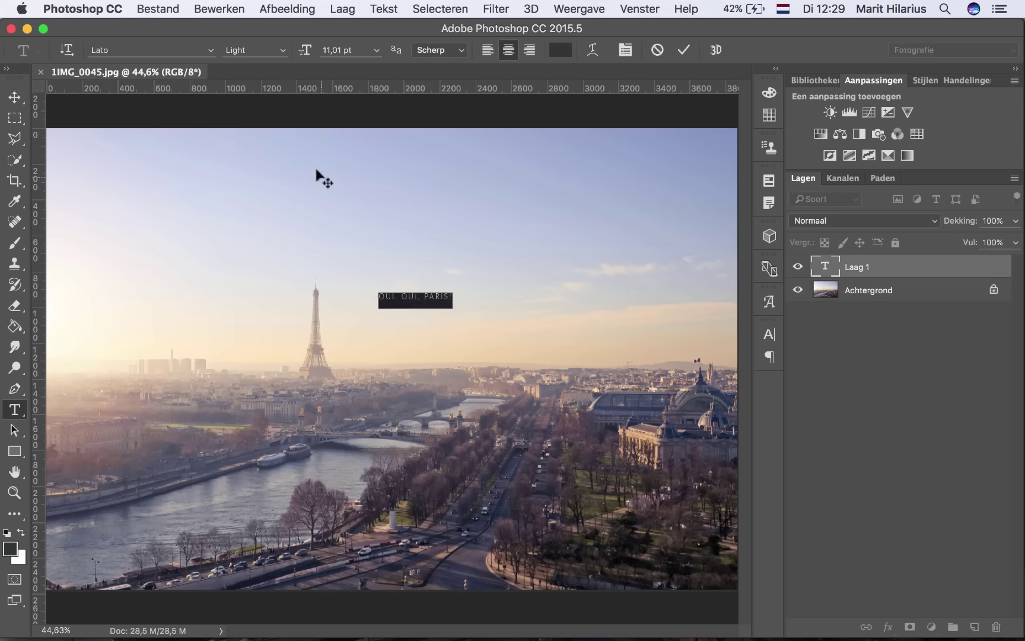
drag(305, 51, 334, 55)
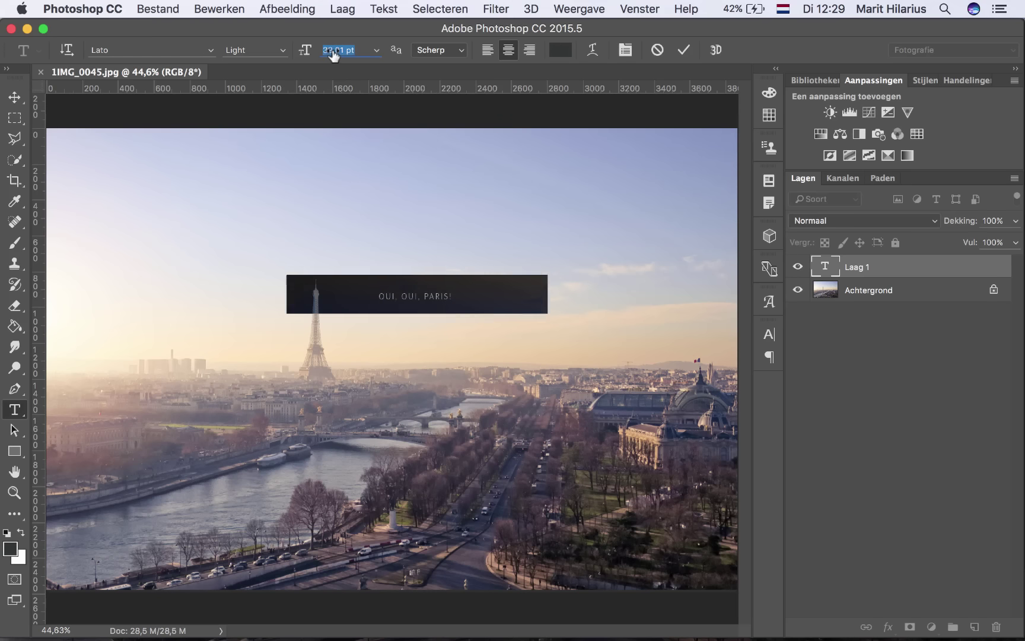
click(15, 97)
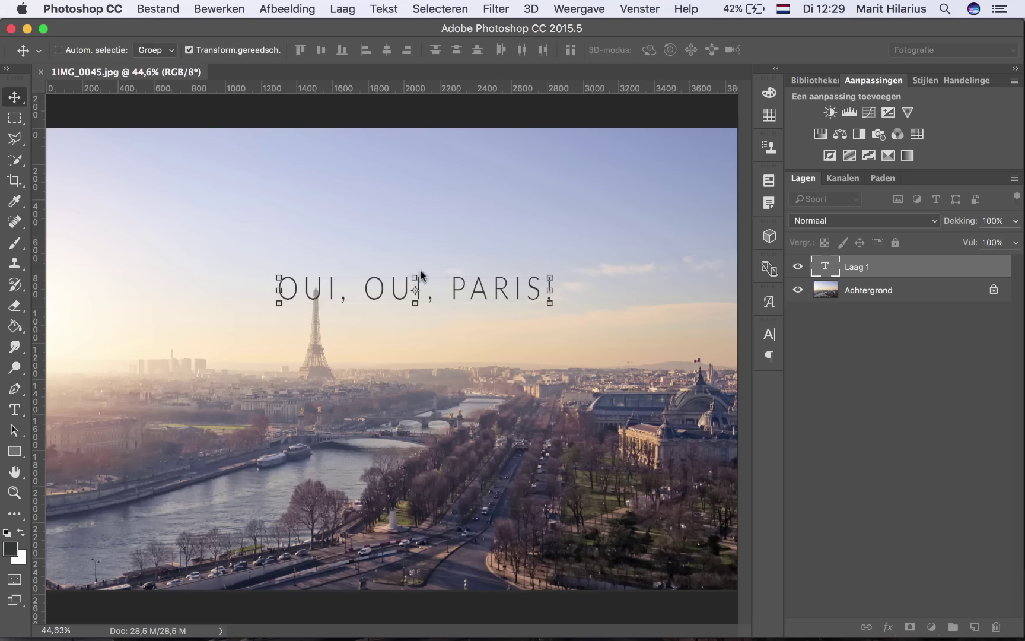
drag(493, 290, 477, 193)
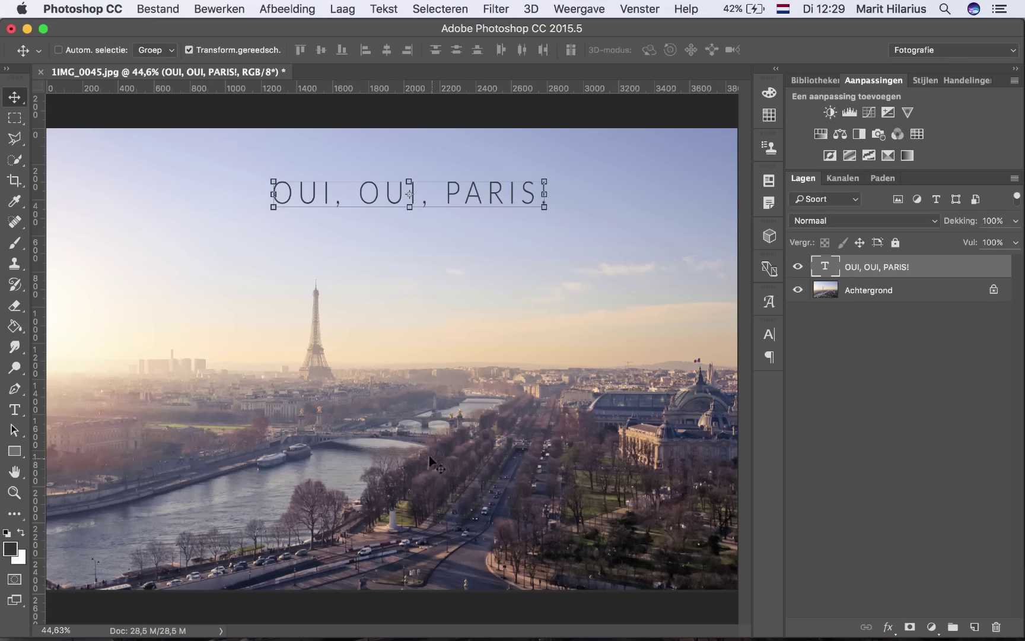
click(15, 409)
Step: Draw a paragraph text box over the Eiffel Tower below the headline
drag(164, 274, 493, 455)
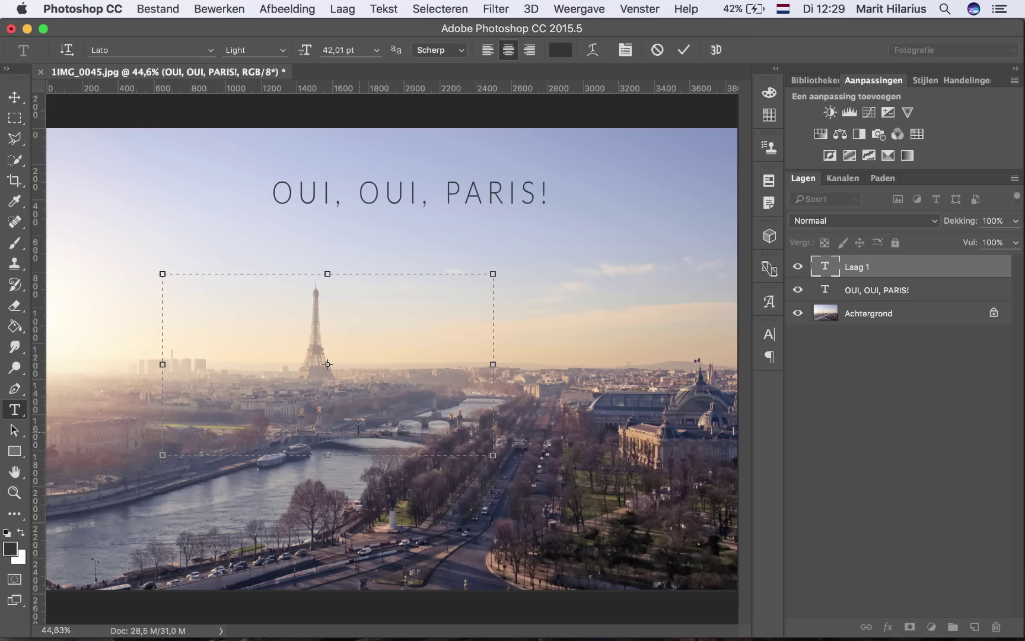
Step: Fill the box with Lorem ipsum placeholder text at 16 pt, then delete that layer
click(384, 9)
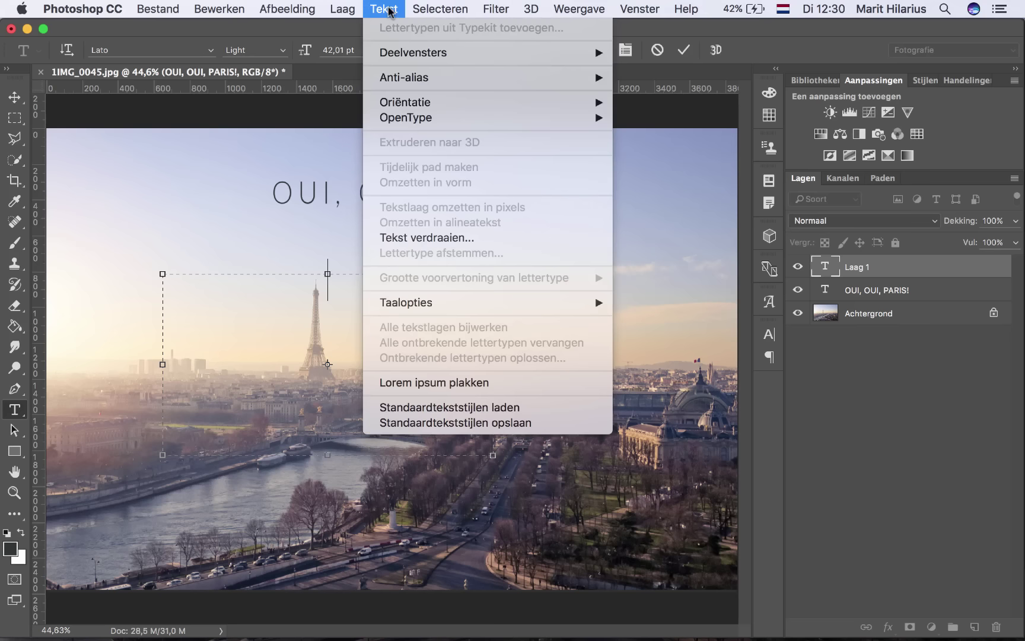
click(432, 383)
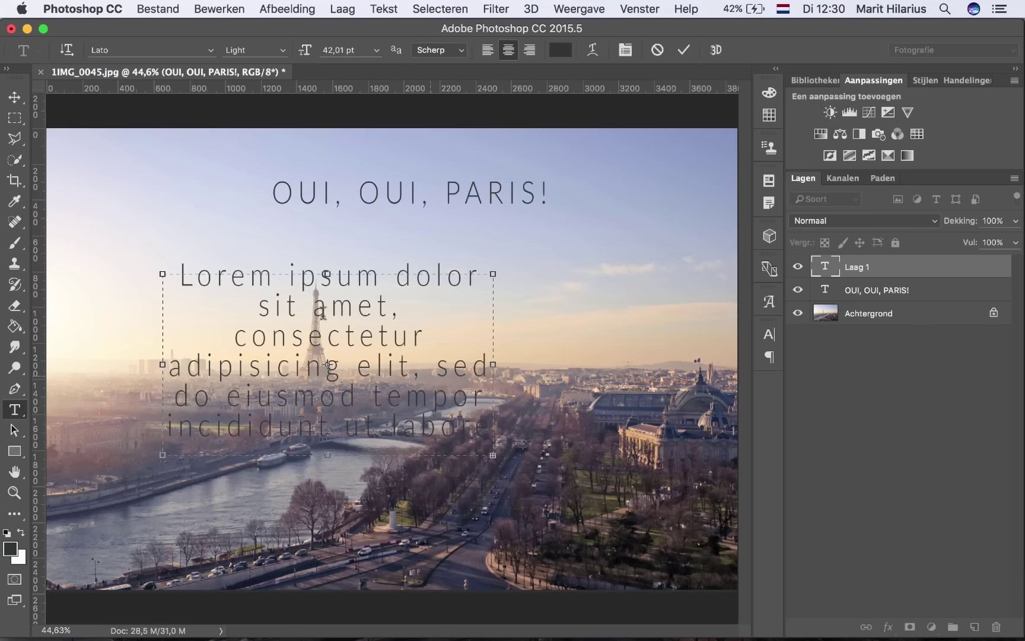
key(super+a)
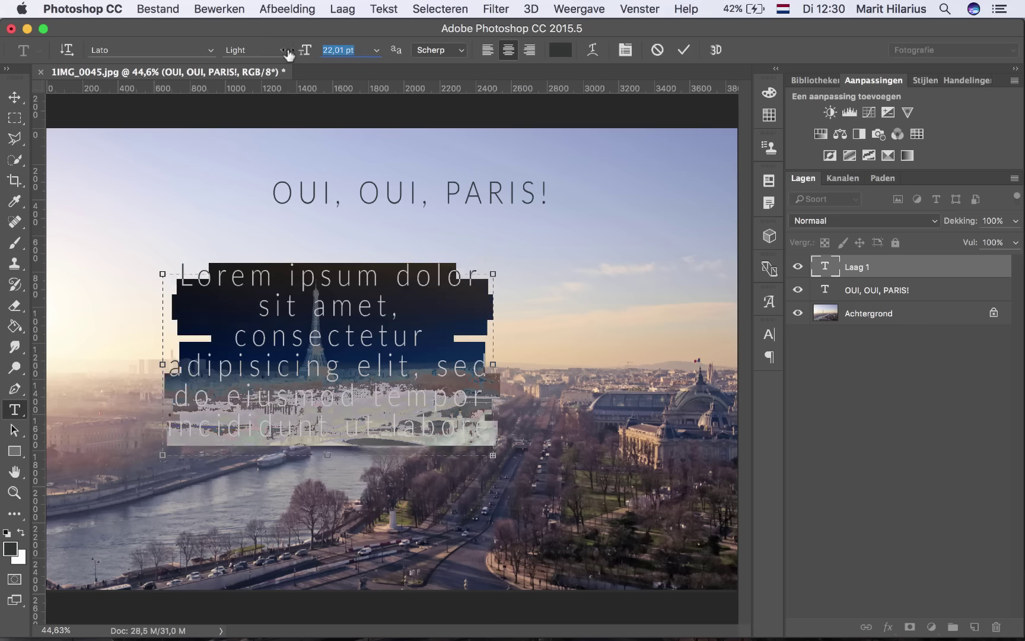
drag(307, 53, 286, 52)
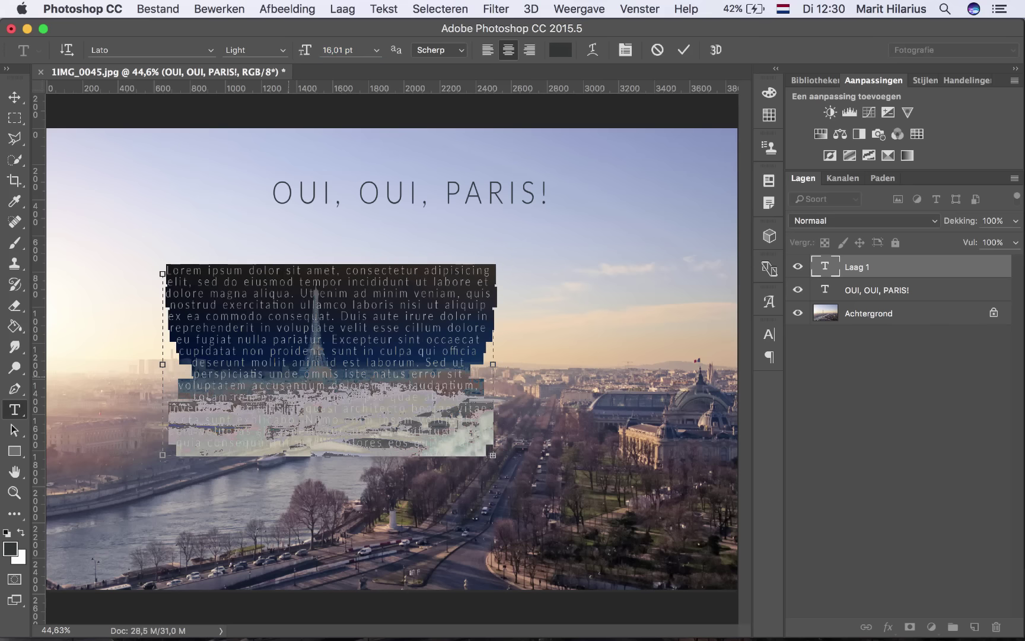
click(14, 118)
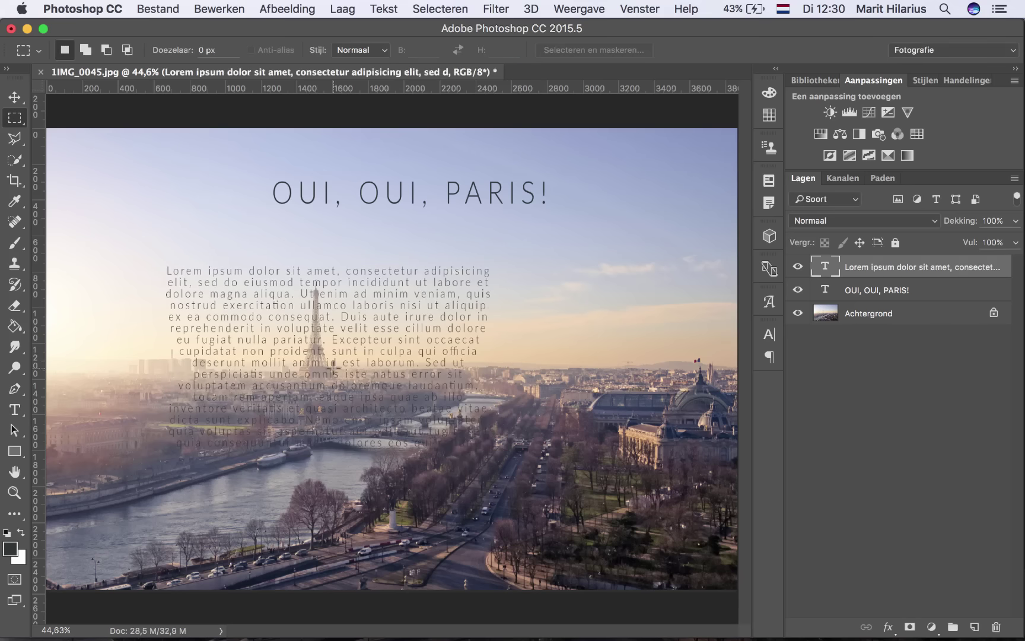
key(Delete)
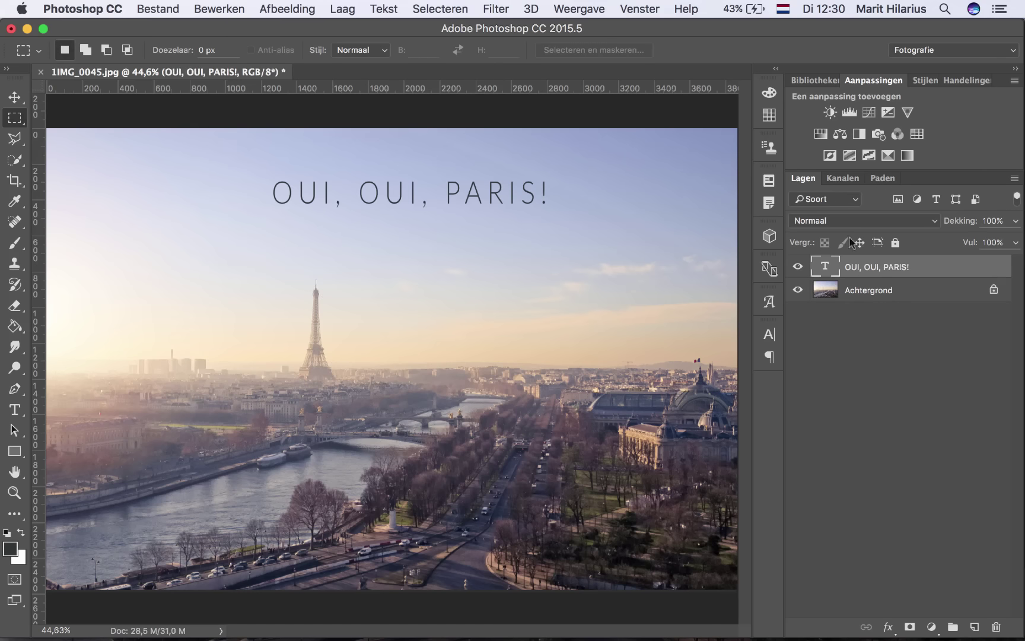
Step: Switch the headline to vertical orientation and move it toward the left
double_click(826, 268)
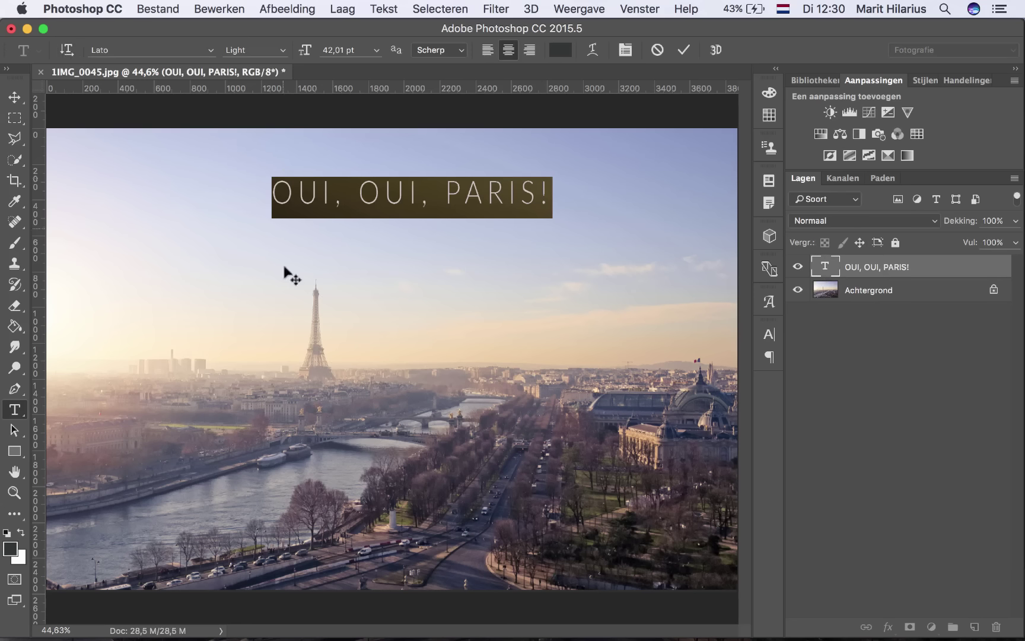
click(67, 50)
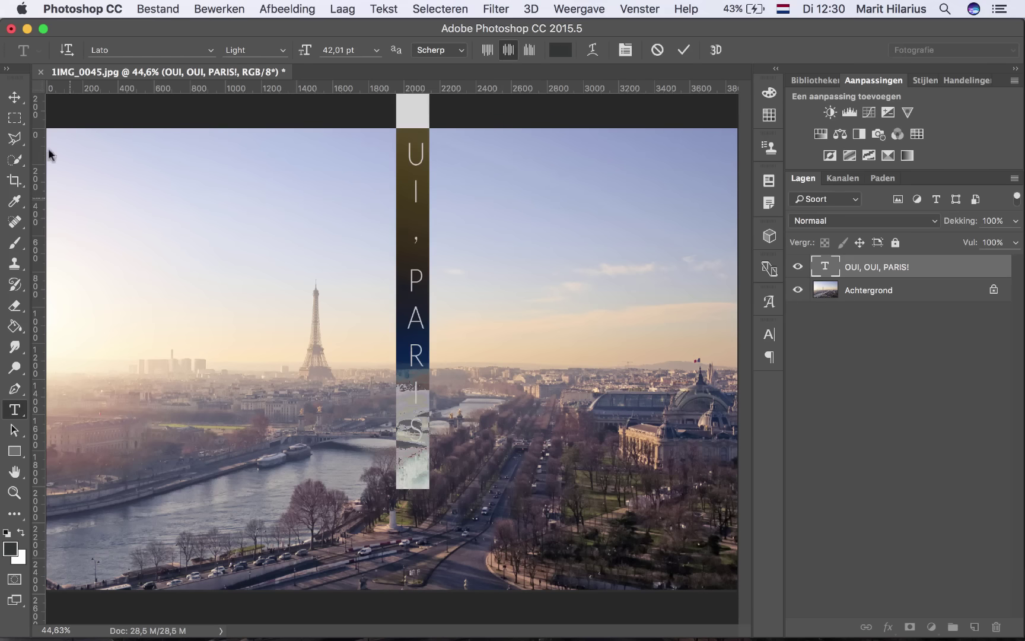
click(17, 104)
drag(415, 234, 192, 344)
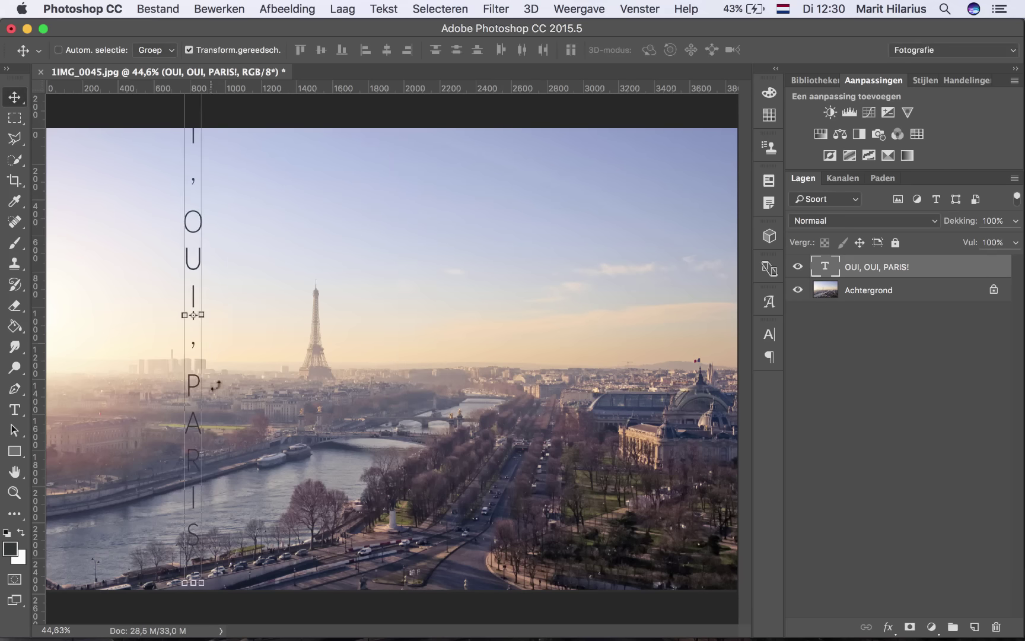
Step: Return the headline to horizontal and place it in the photo's centre, right of the Eiffel Tower
double_click(824, 266)
click(67, 50)
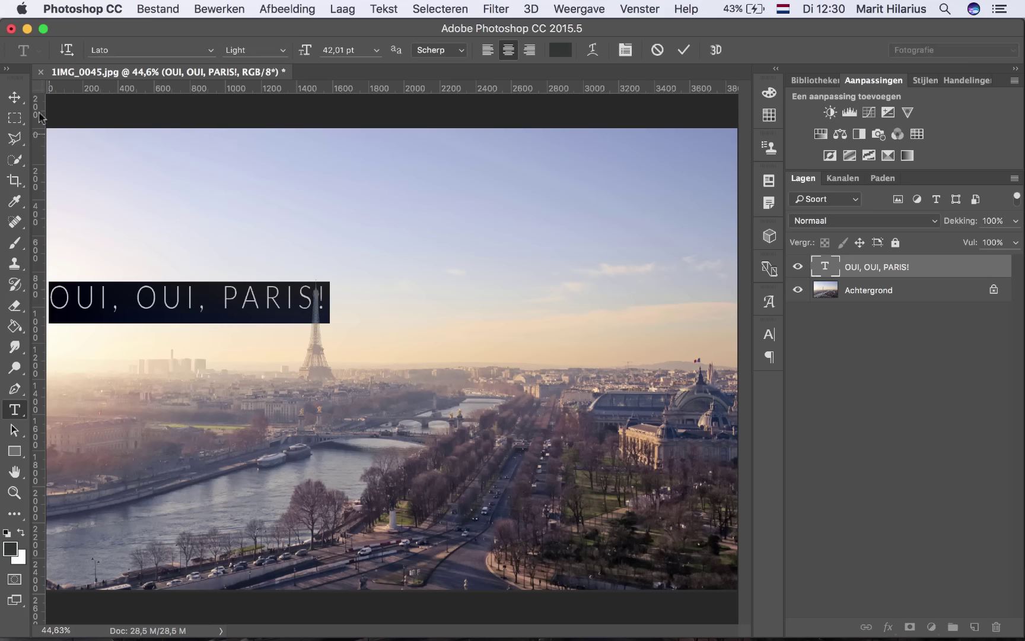
click(15, 97)
drag(286, 297, 592, 307)
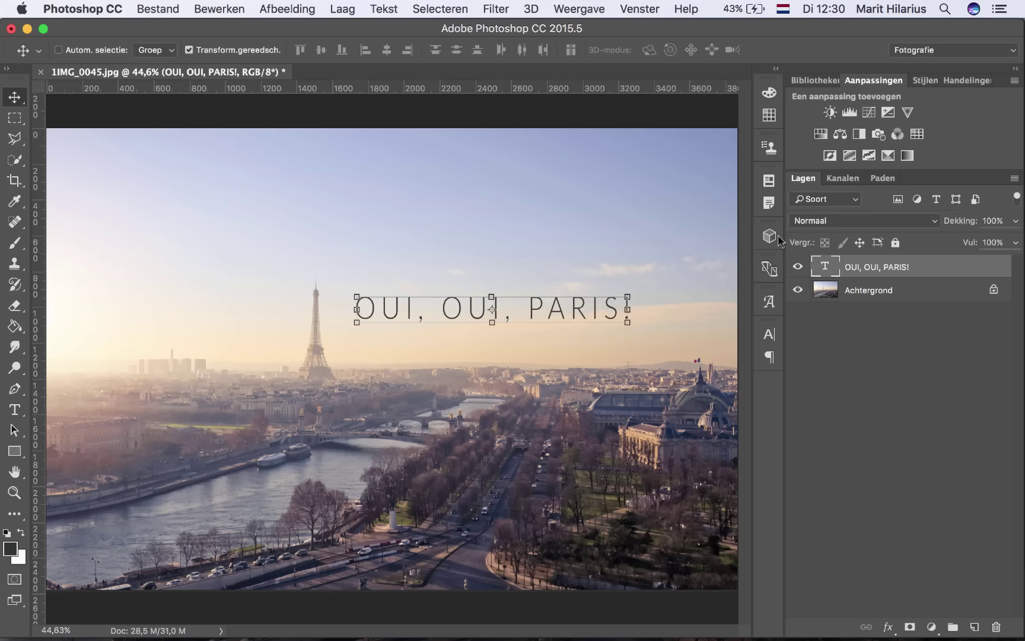
double_click(824, 266)
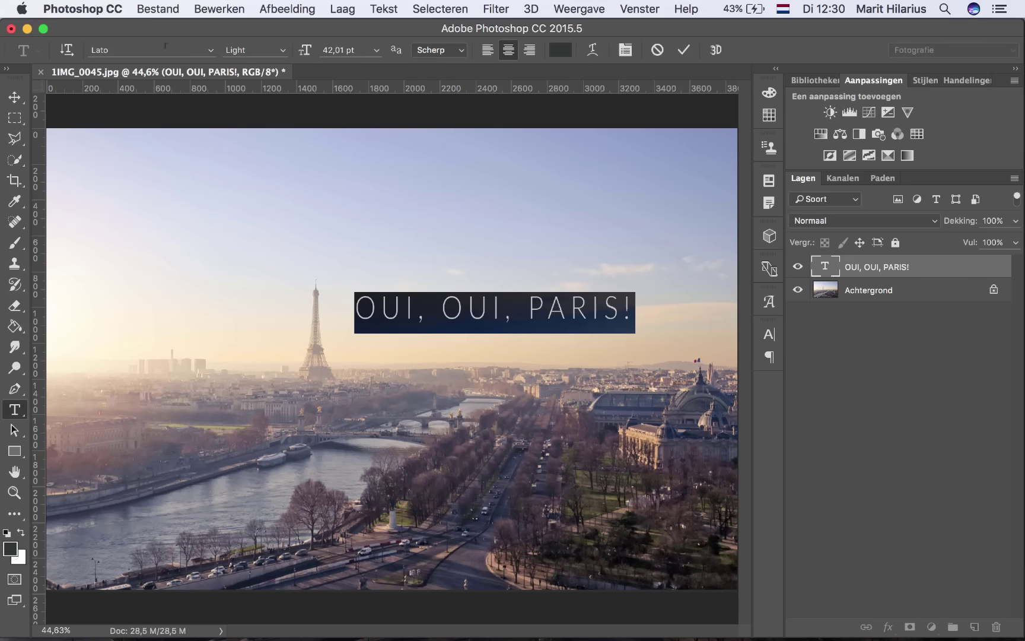
Step: Change the headline's font to 'aliens and cows' and commit the edit
click(211, 51)
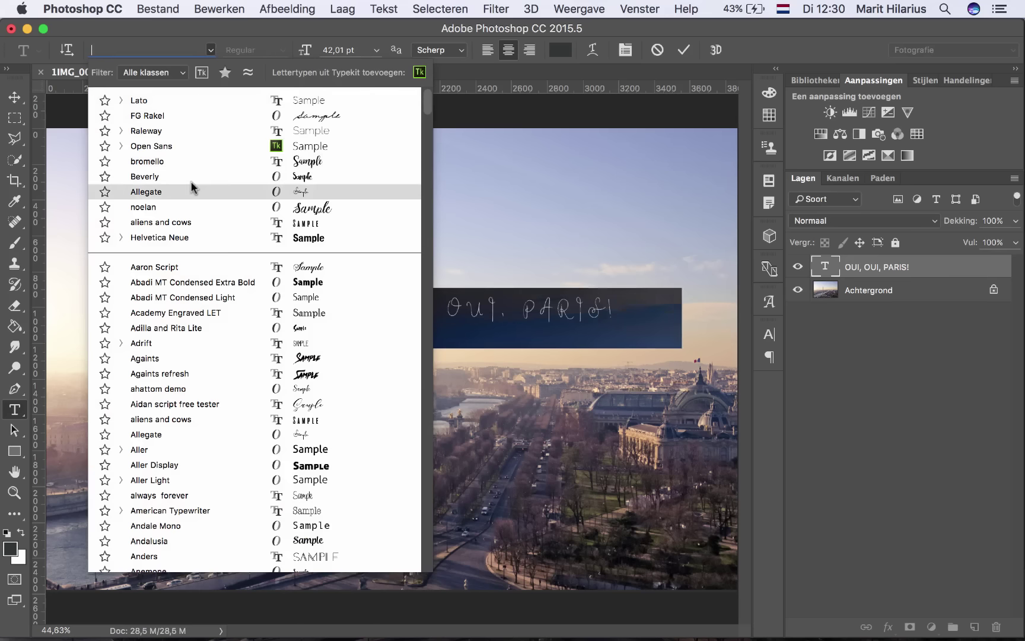
click(186, 223)
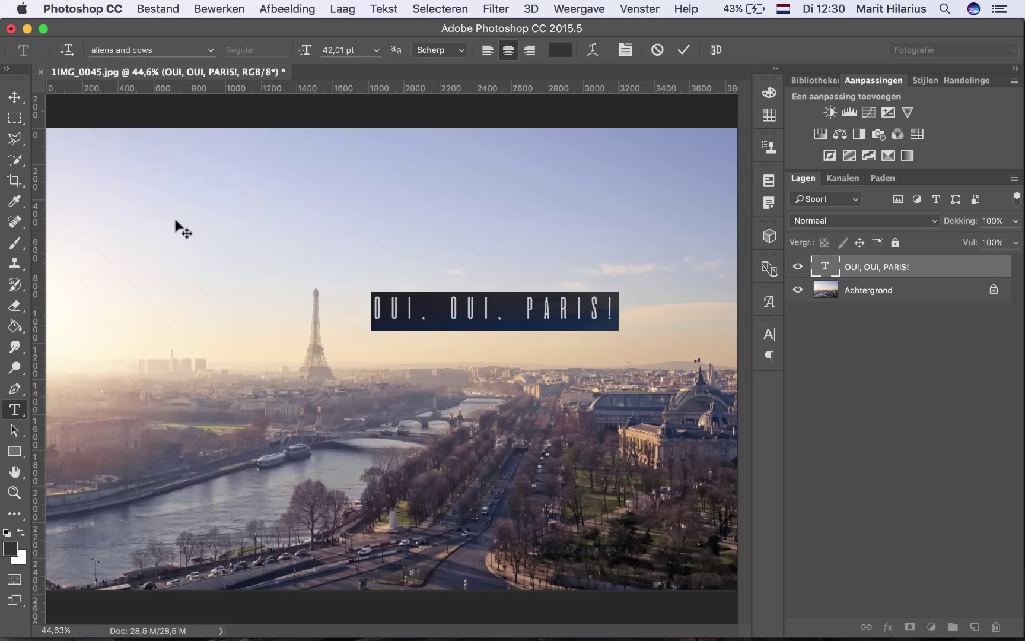
click(15, 117)
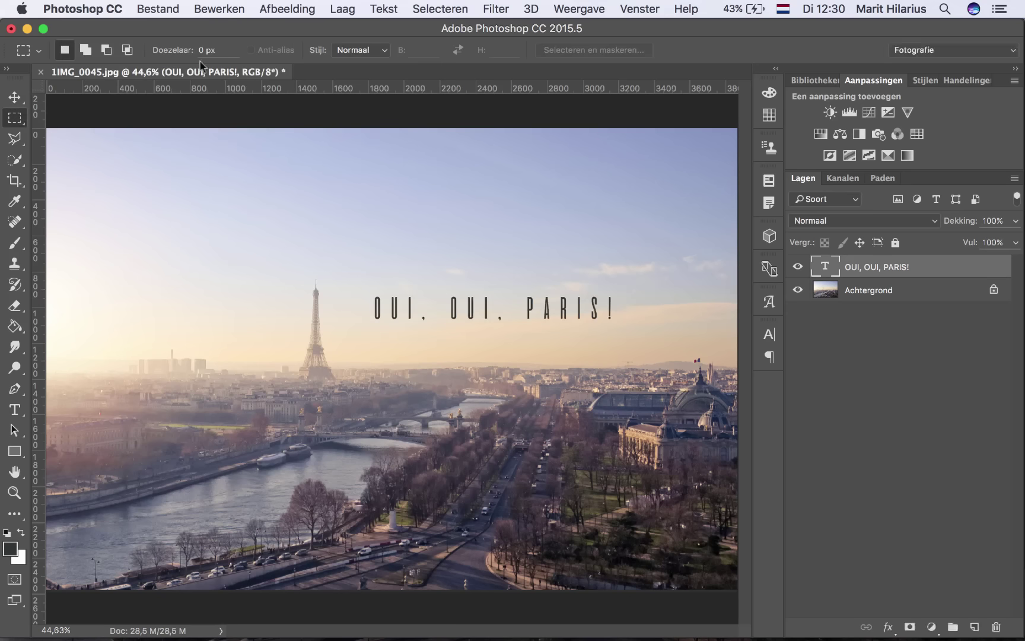
double_click(826, 266)
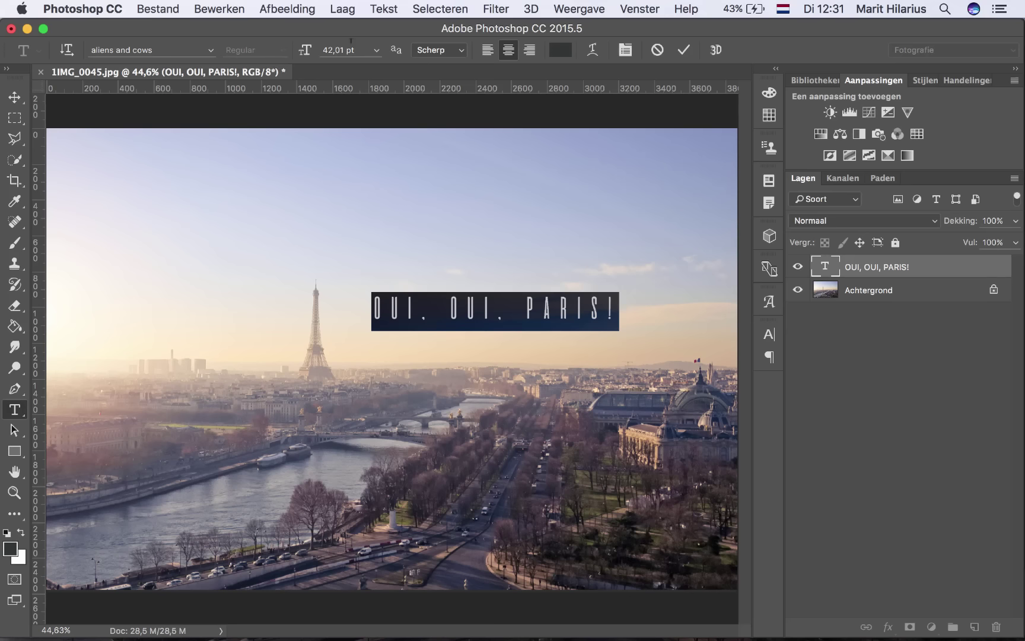
click(377, 52)
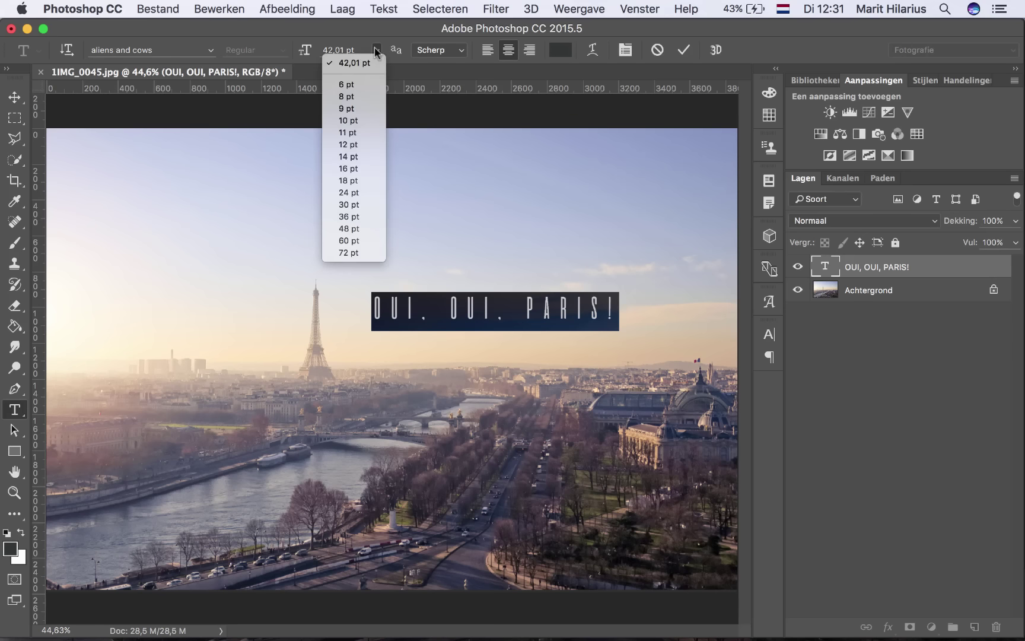
click(383, 50)
click(461, 51)
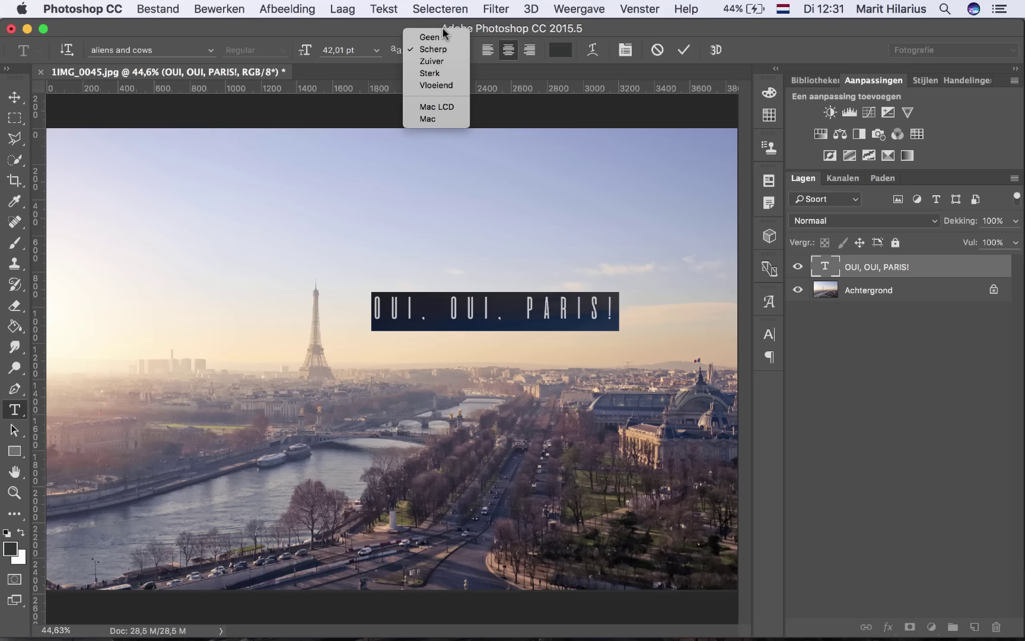
click(506, 27)
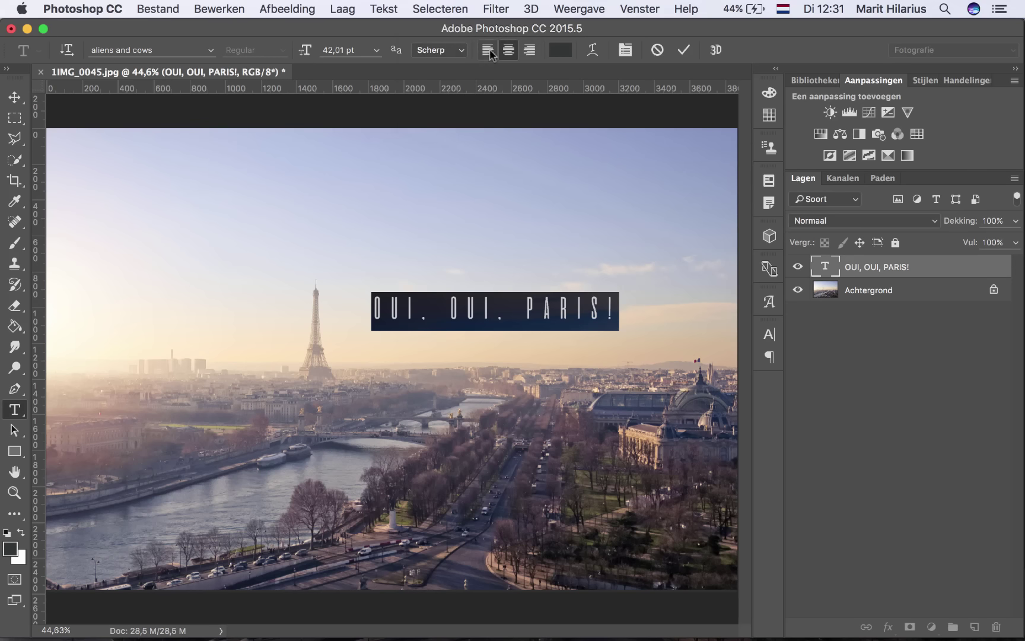
click(487, 51)
click(529, 50)
Step: Try Flag and Fish warp styles on the headline, then cancel the warp
click(593, 51)
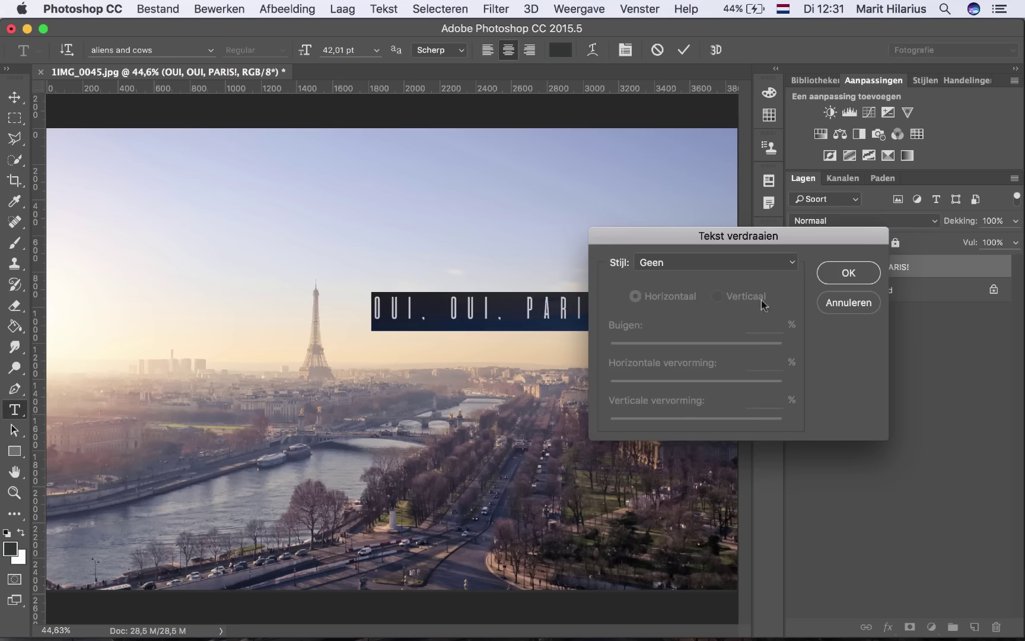
click(788, 265)
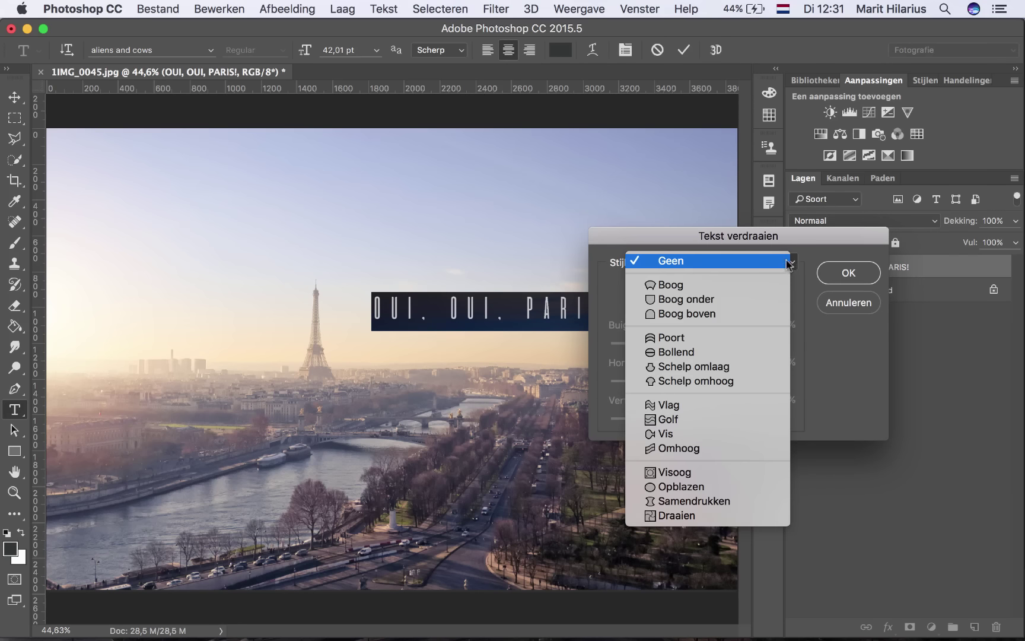
click(710, 406)
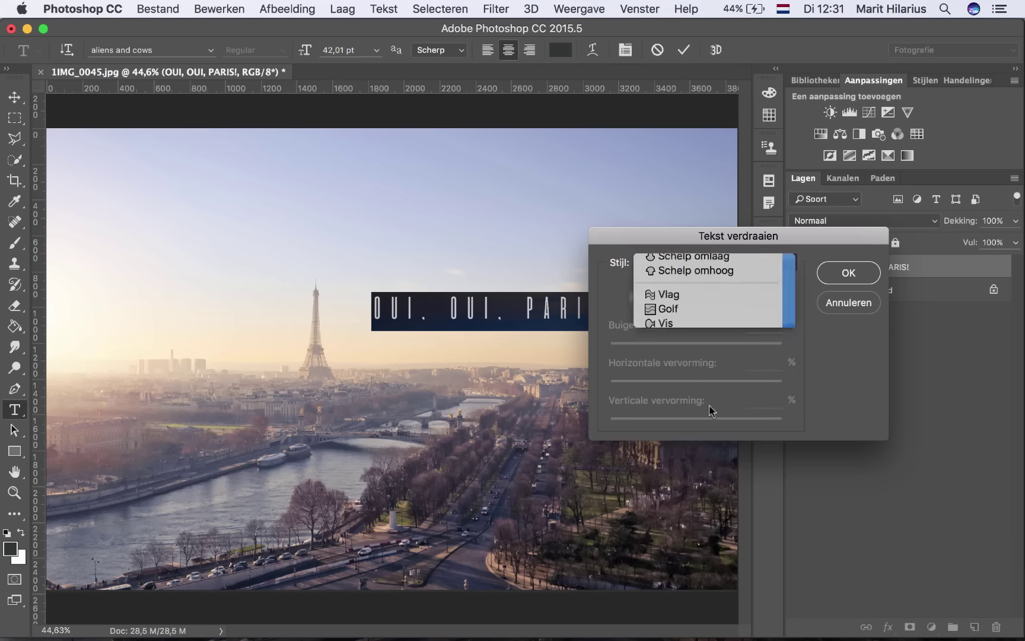
drag(698, 235, 621, 410)
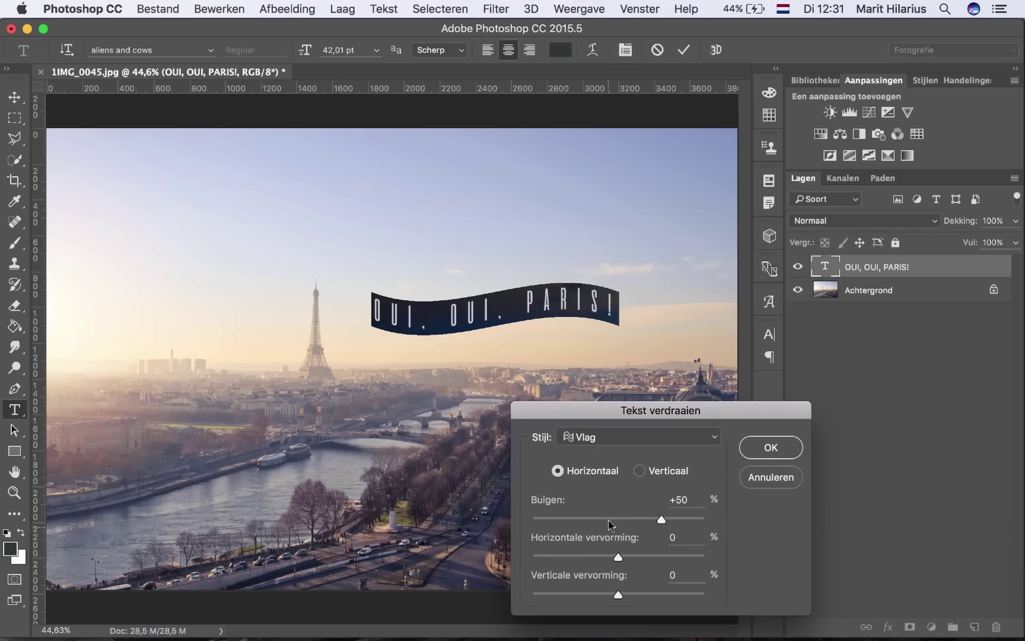
click(630, 443)
click(618, 462)
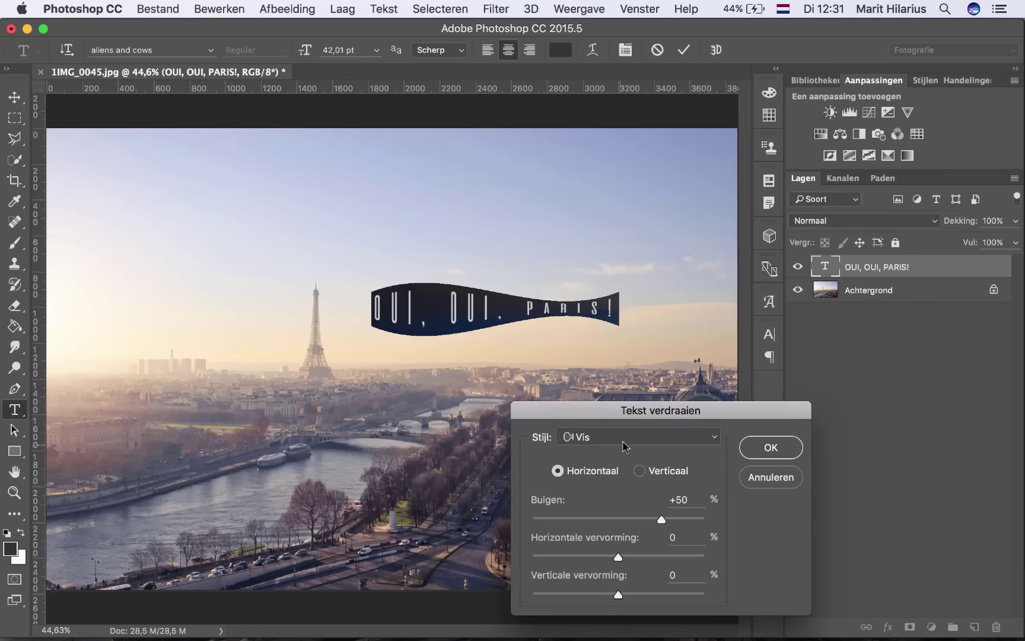
key(Escape)
click(16, 118)
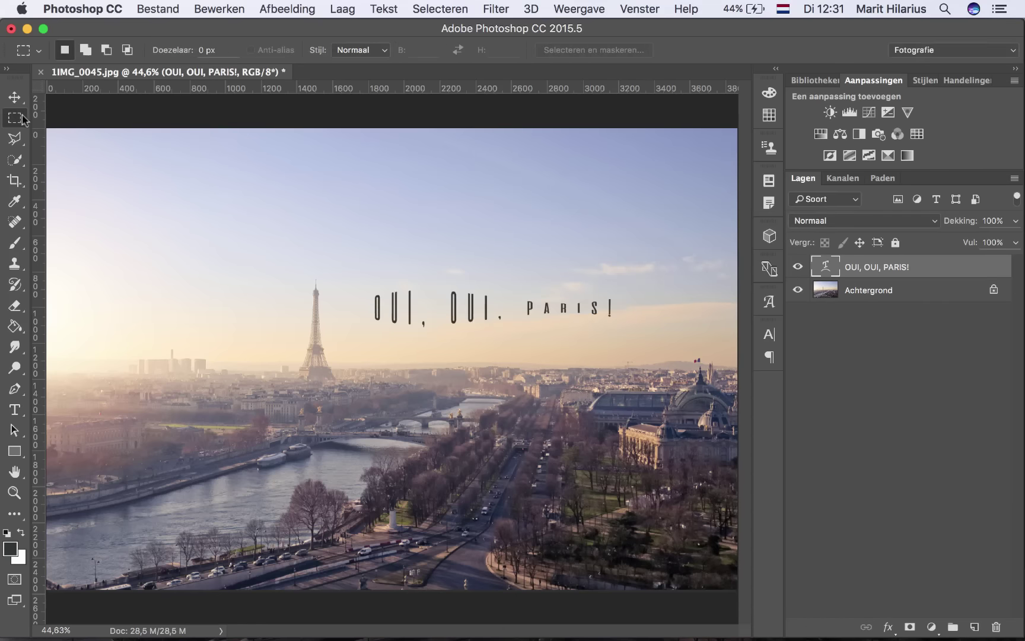
Step: Try an Arc warp, then set the warp style to None and confirm
double_click(825, 267)
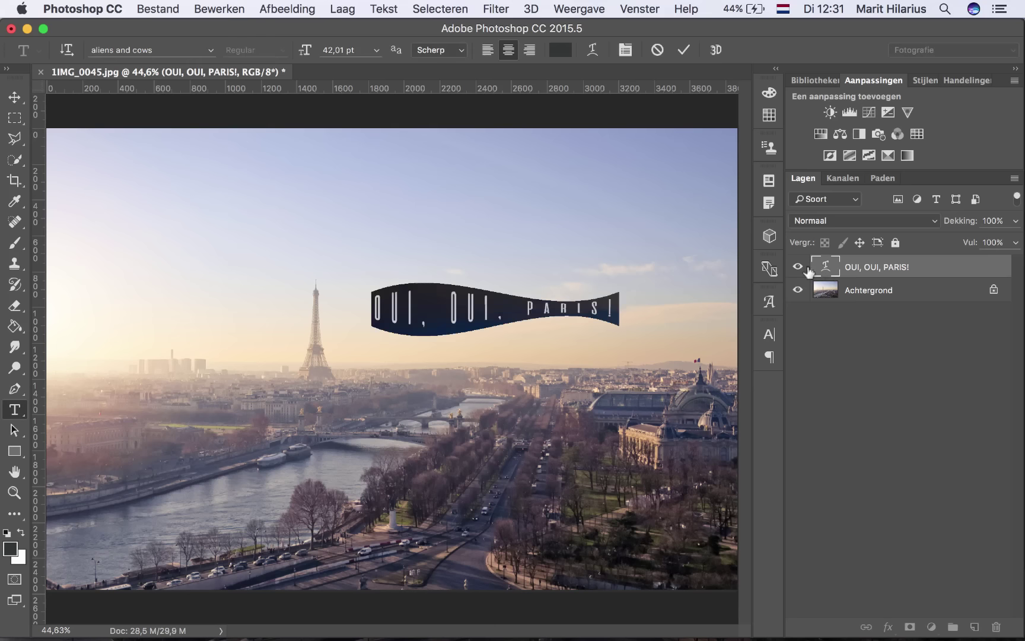
click(592, 52)
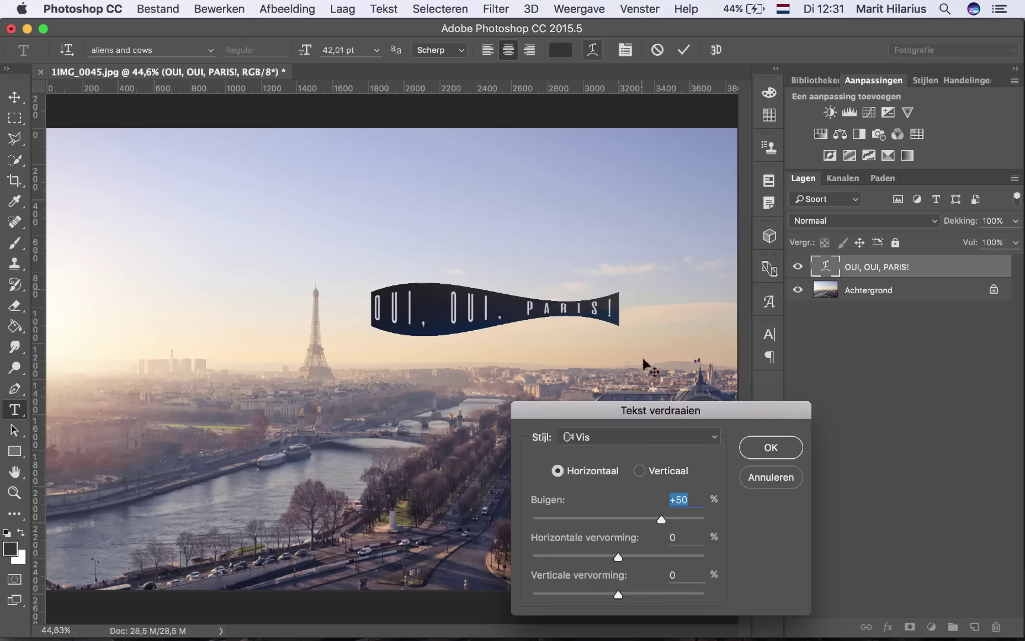
click(610, 436)
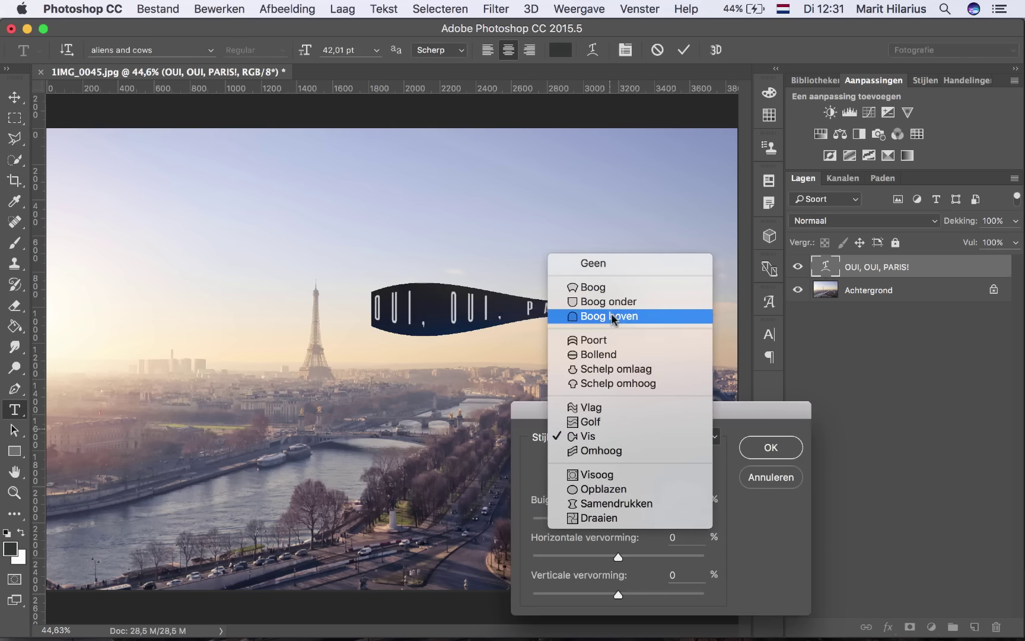
click(592, 287)
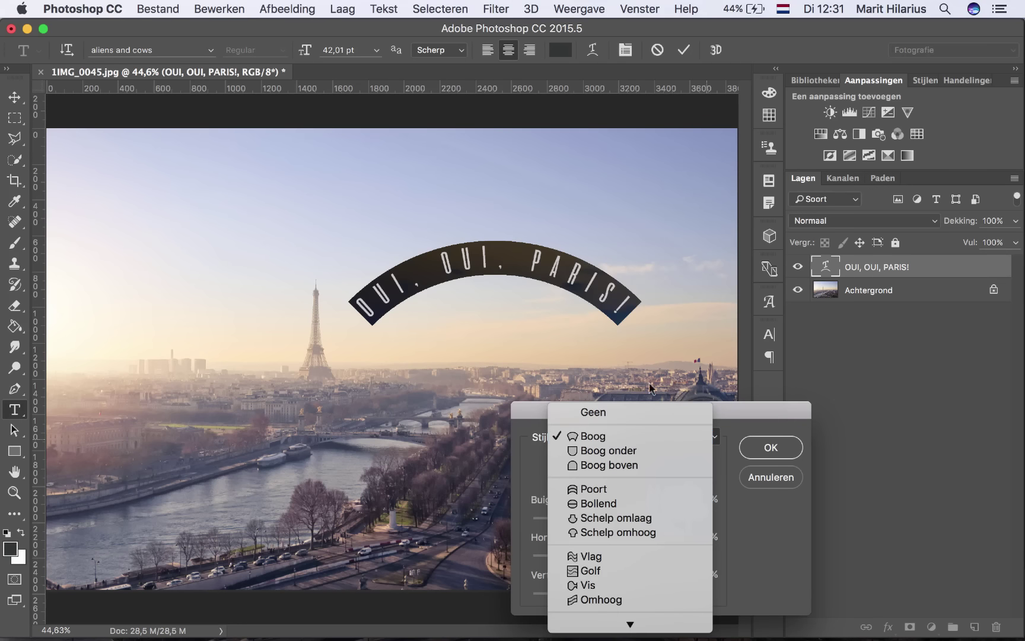
click(618, 411)
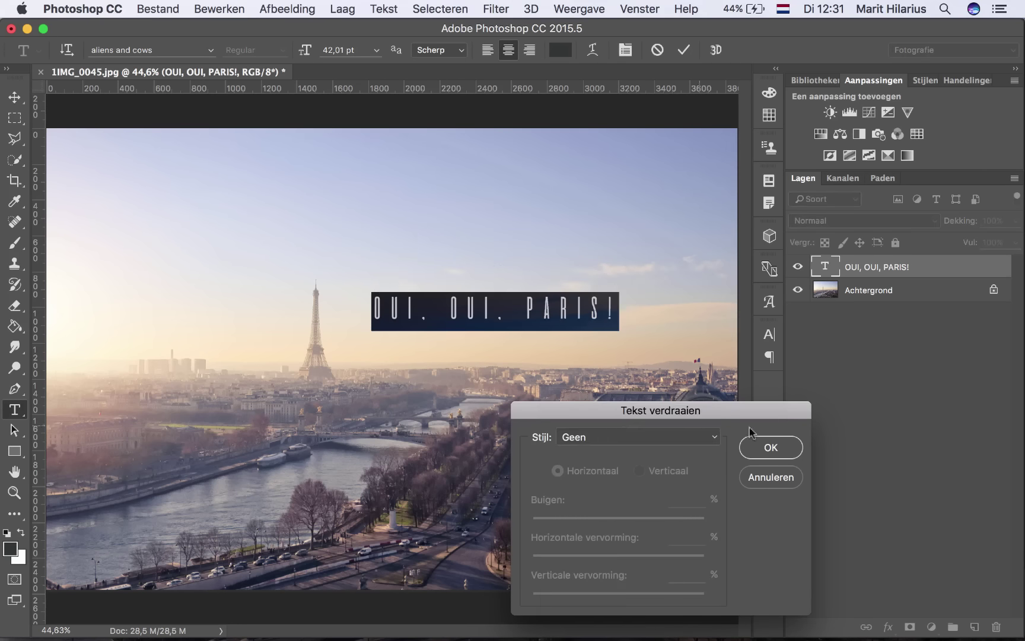
click(769, 449)
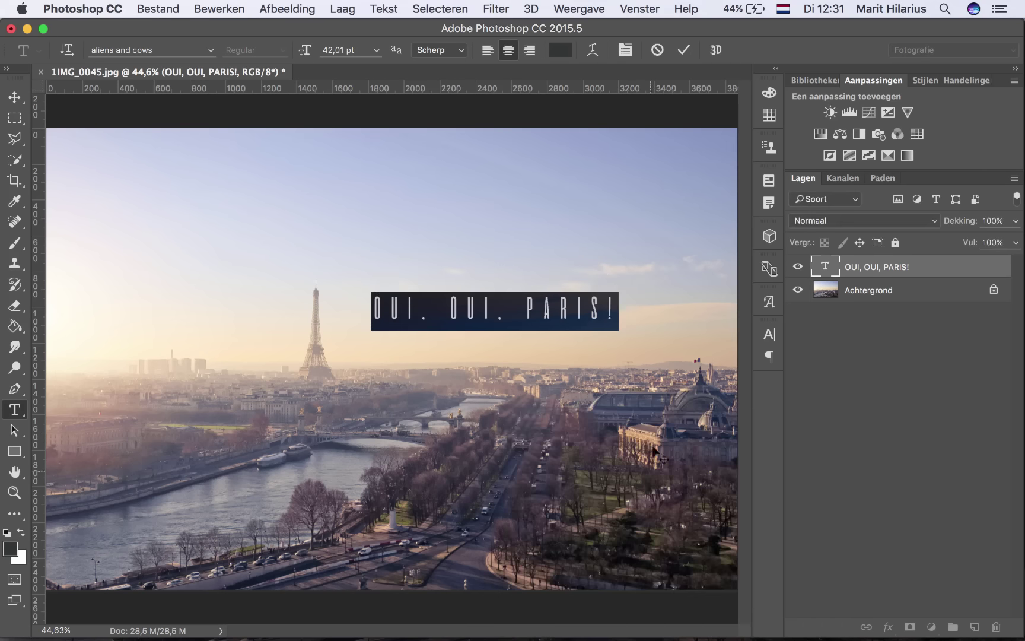
click(625, 50)
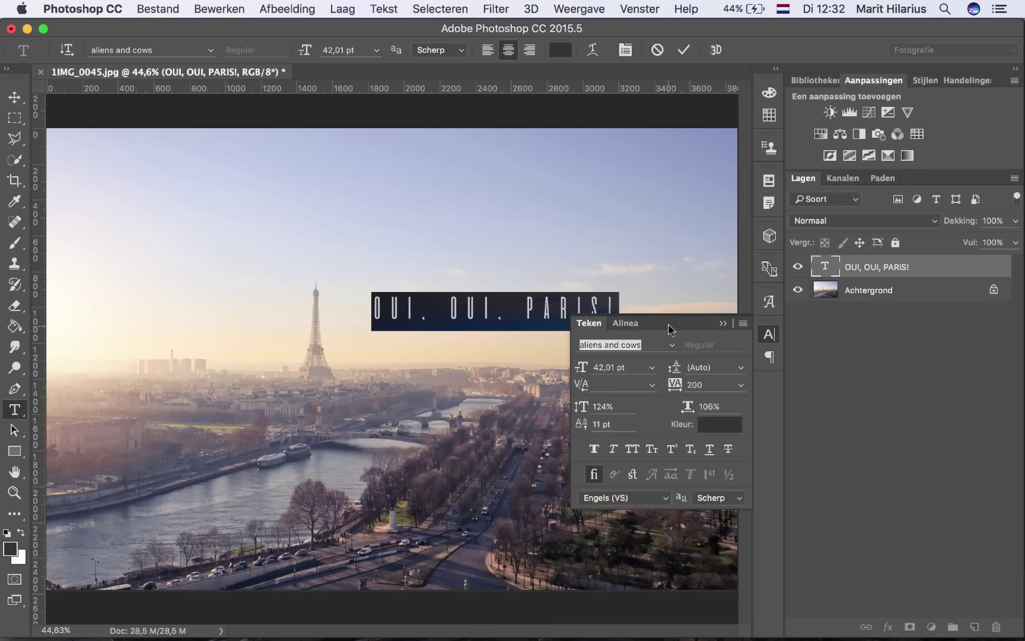
Step: Float the Character panel and add 'HELLO HELLO' as a second line under PARIS!, selecting all text
drag(667, 332, 181, 301)
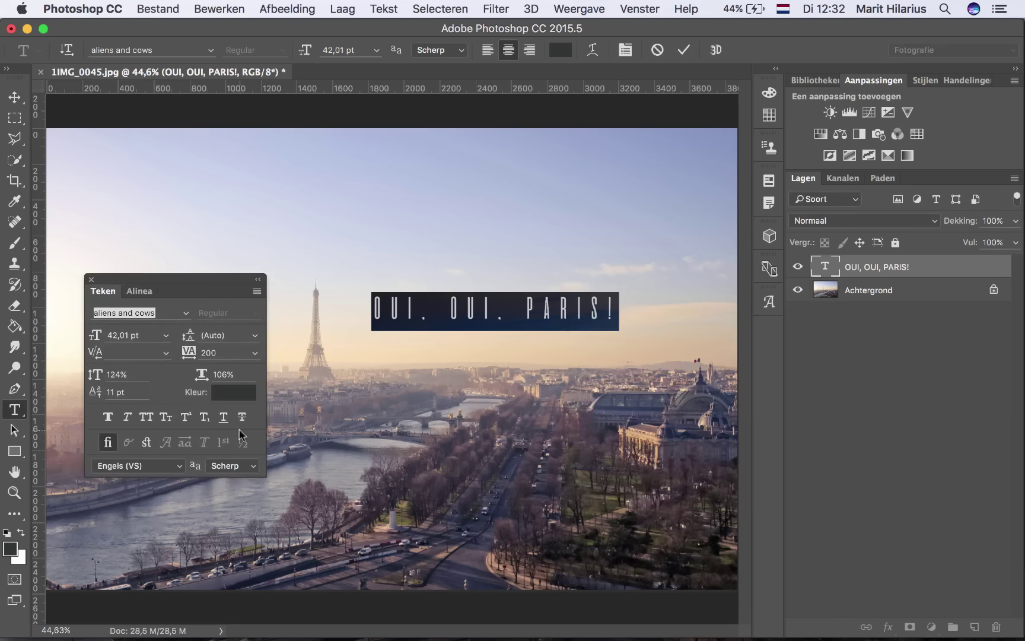
click(616, 305)
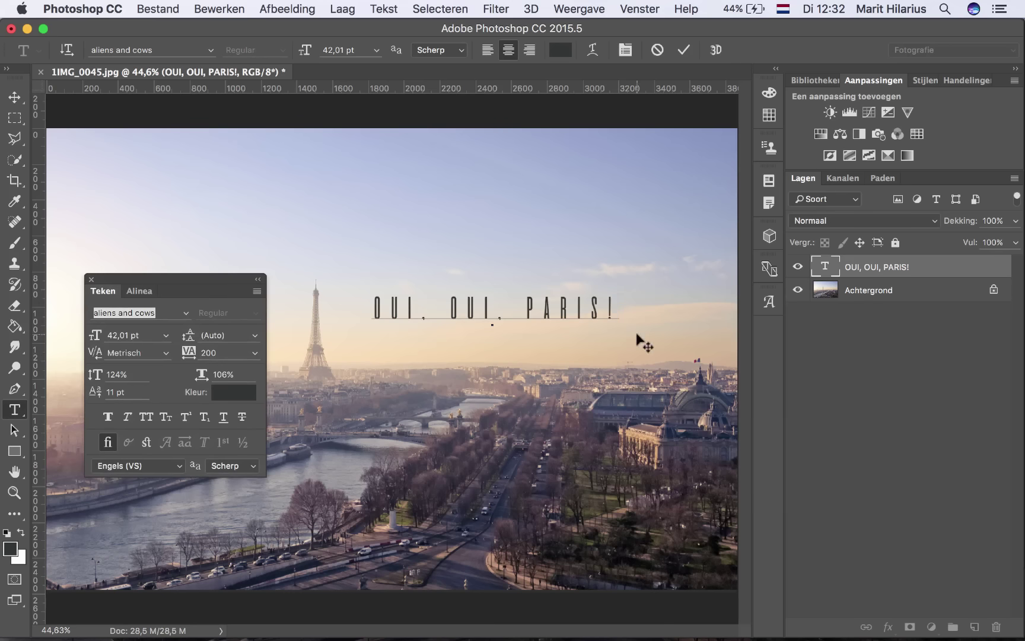
text(H)
text(ELLO HELLO)
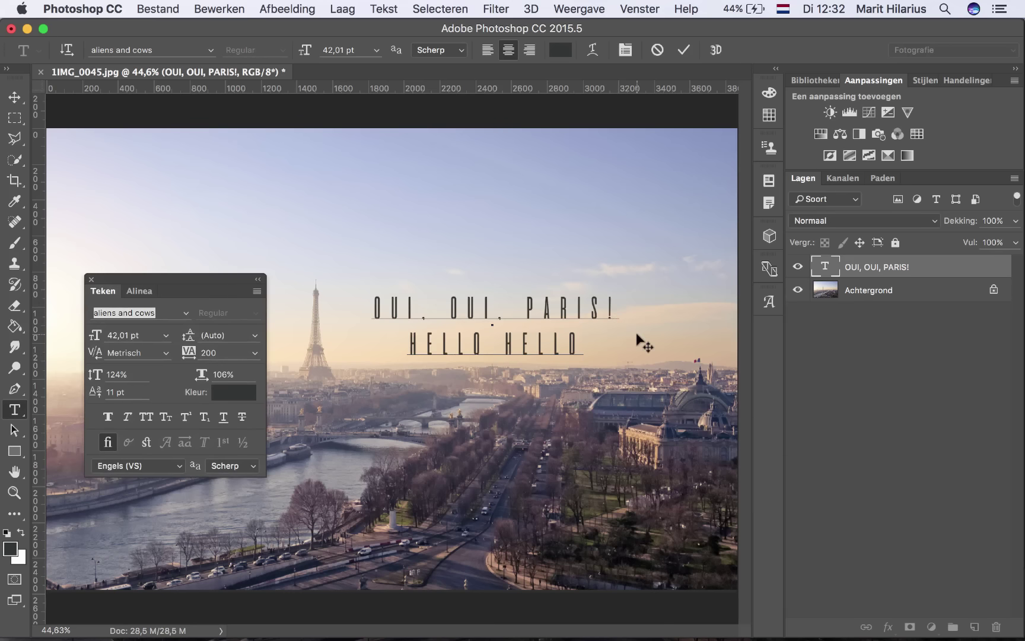
key(super+a)
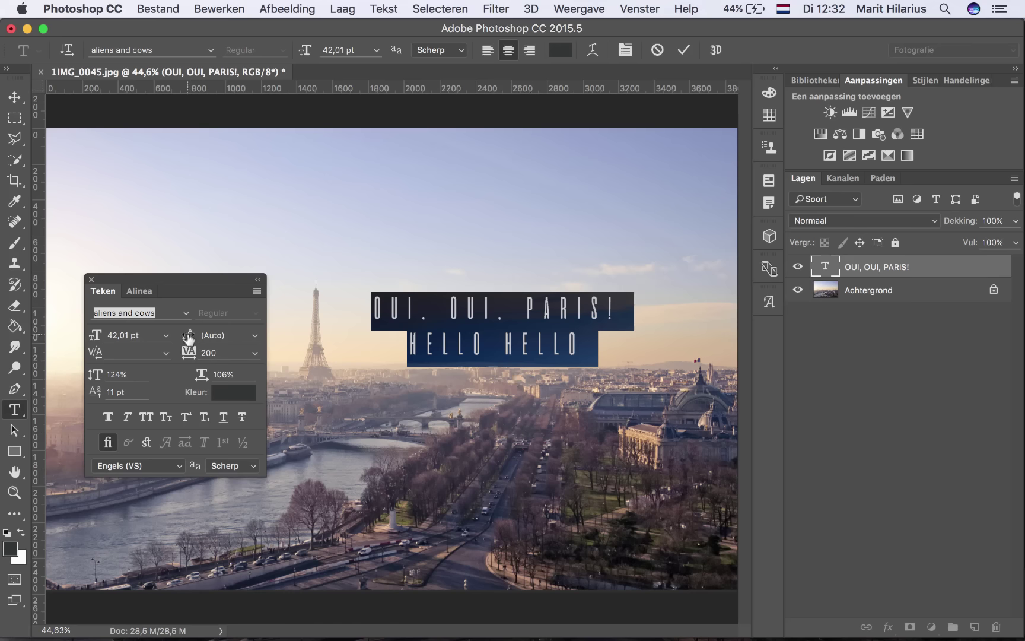
Step: Set leading to 50 pt and try tracking -100 and 0 before settling on 200
mouse_move(188, 337)
mouse_down()
mouse_move(207, 335)
mouse_move(189, 339)
mouse_up()
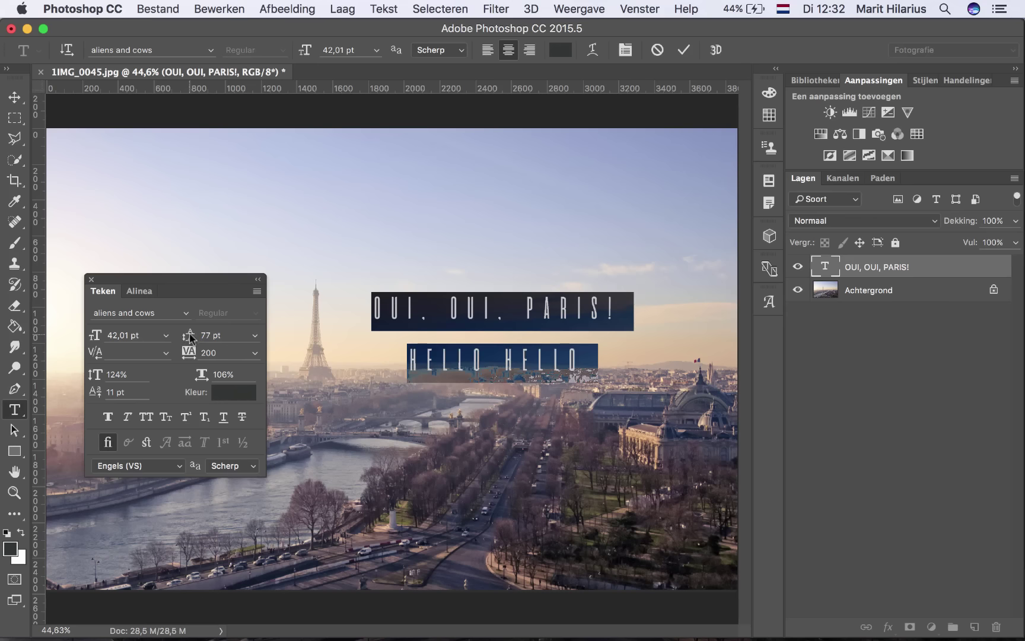
drag(188, 339, 181, 344)
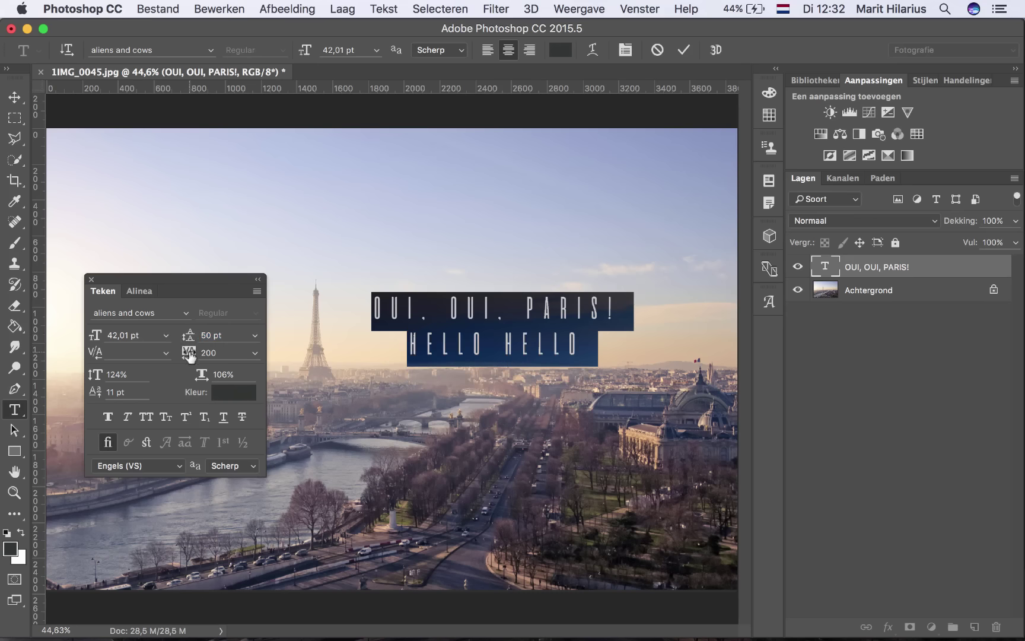
drag(188, 354, 175, 350)
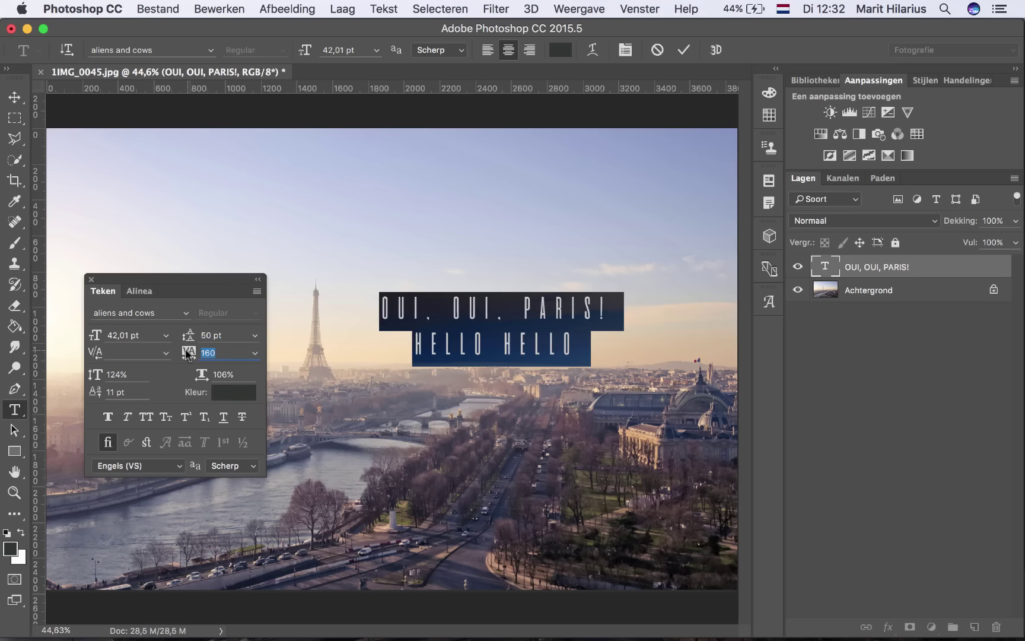
click(211, 354)
text(-100)
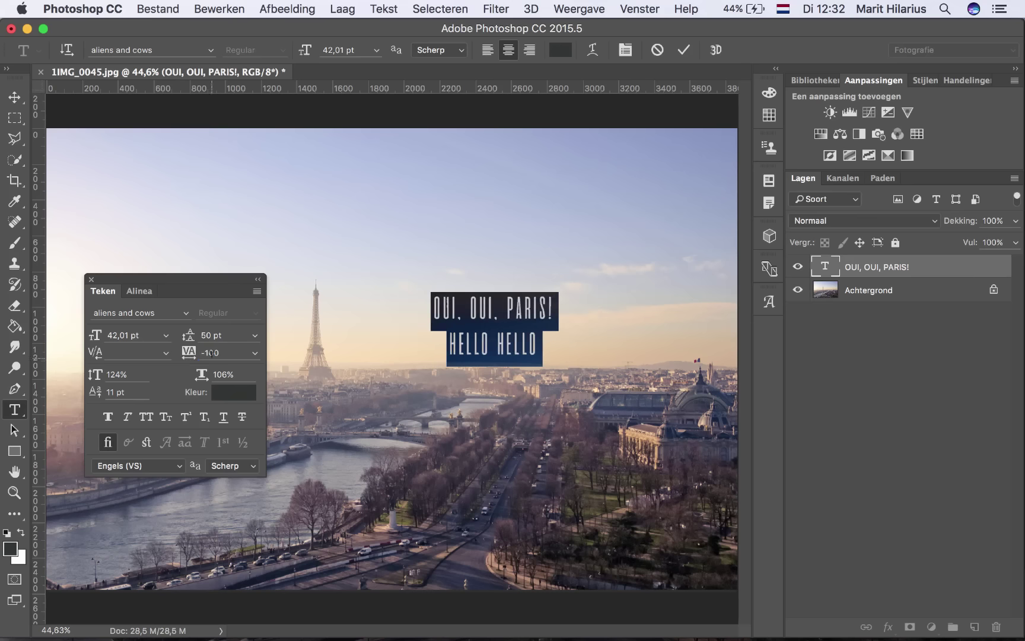
click(253, 353)
click(235, 445)
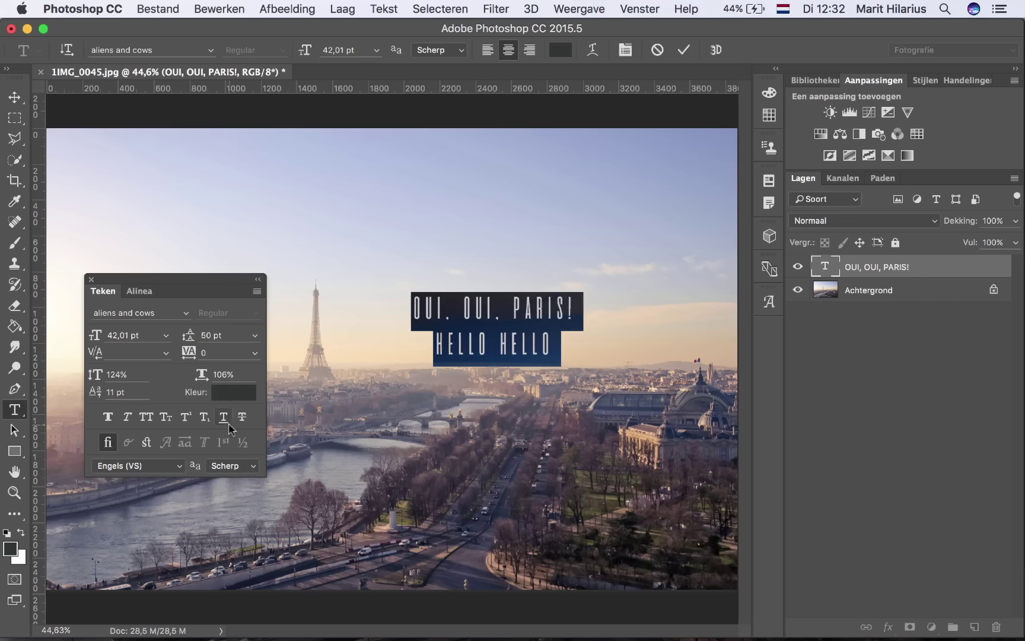
click(254, 352)
click(237, 543)
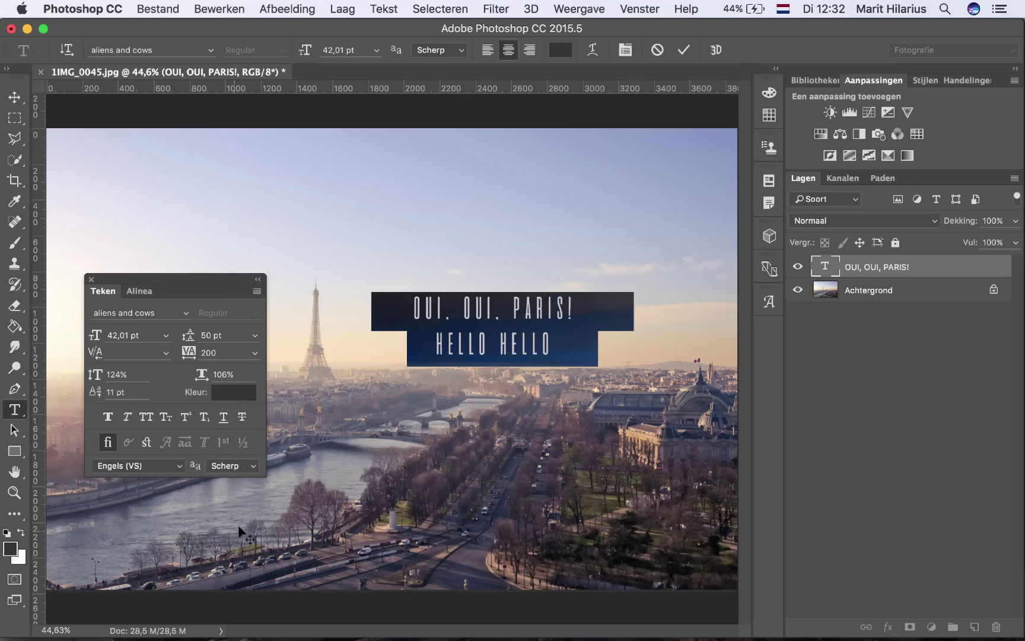
Step: Test extra kerning after the first O, reset it to 0, and select both lines
click(515, 351)
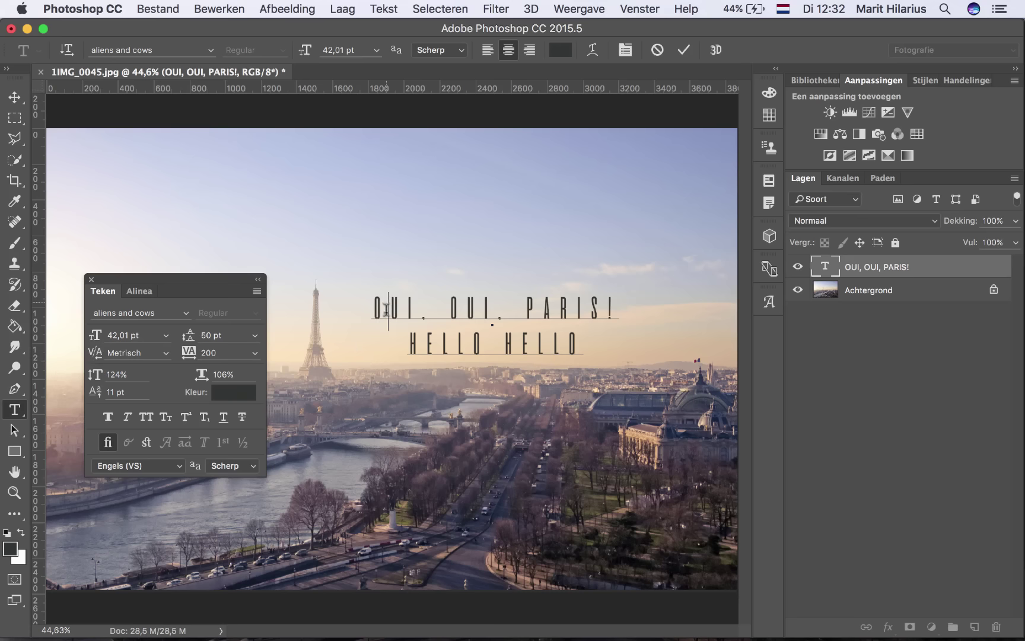
click(166, 352)
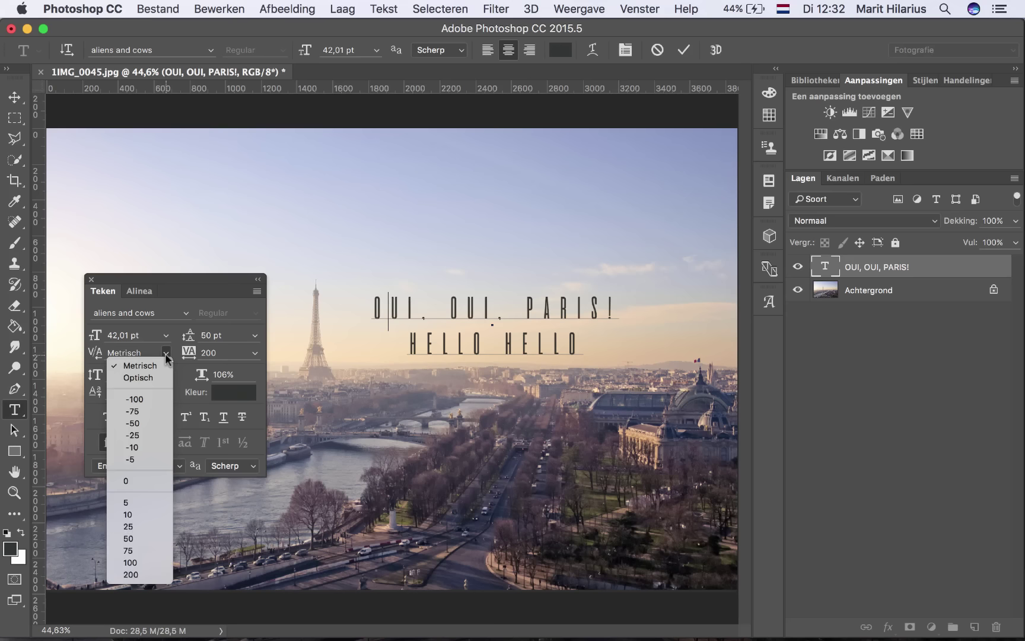
click(159, 574)
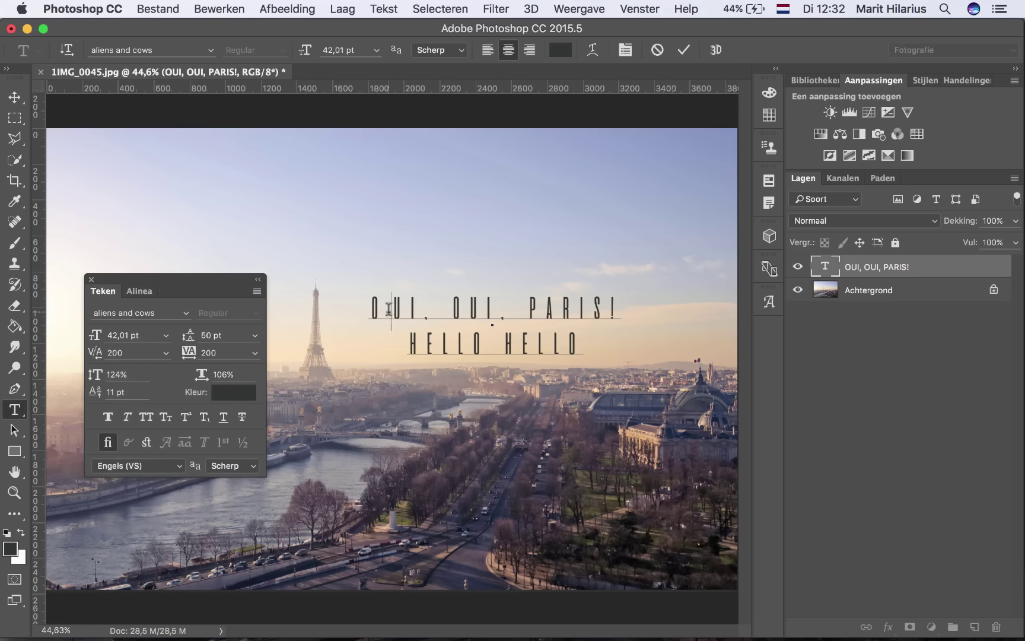
drag(390, 309, 369, 308)
key(Right)
click(165, 352)
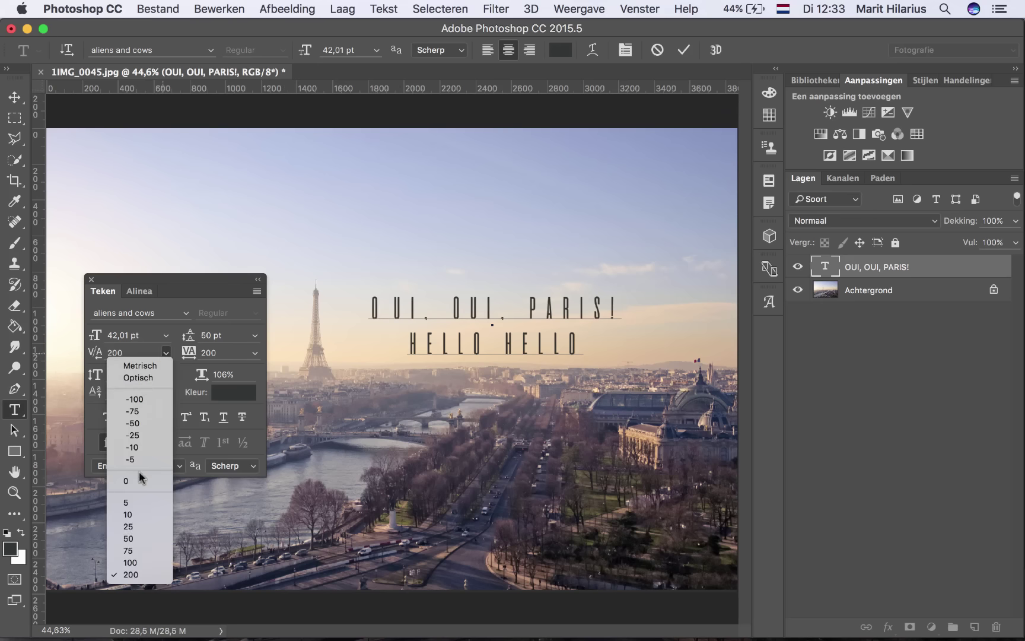
click(142, 480)
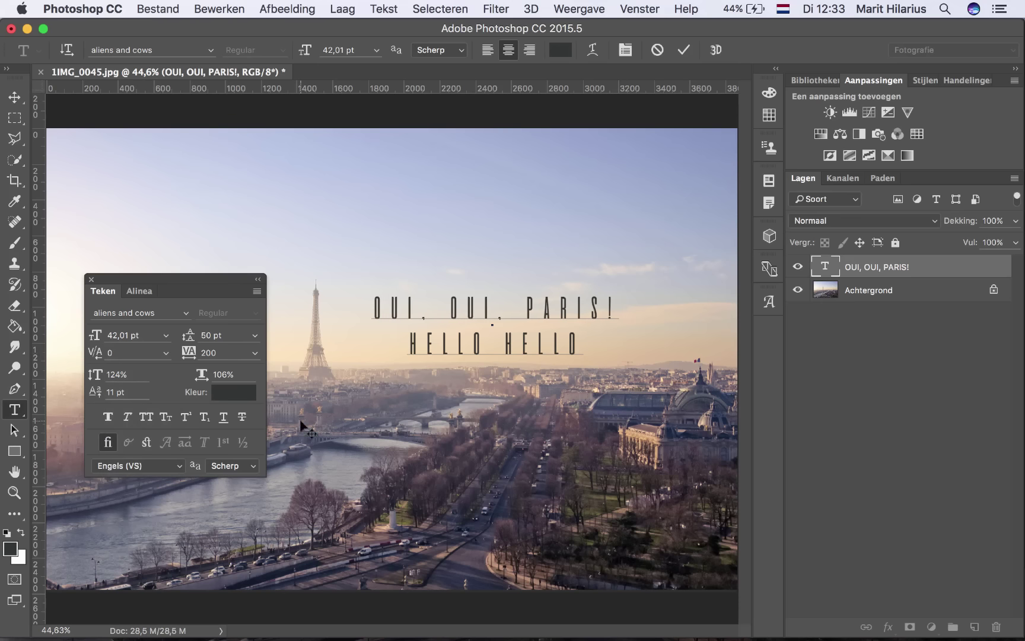
drag(597, 344, 309, 339)
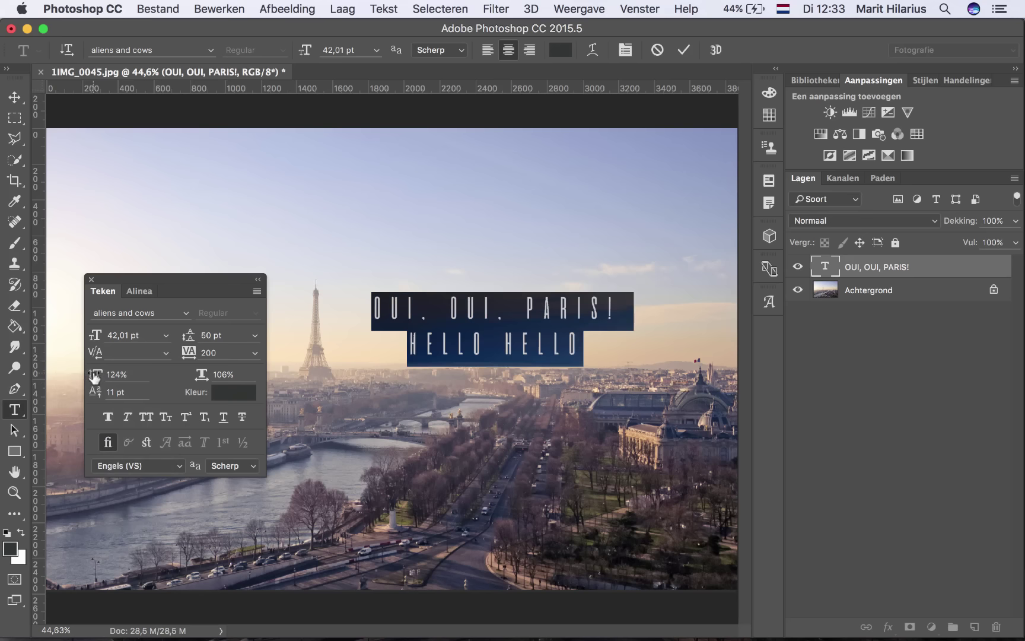
Step: Experiment with headline scaling (taller, 95%, 160% wide), then restore vertical scale to 100%
drag(93, 375, 160, 379)
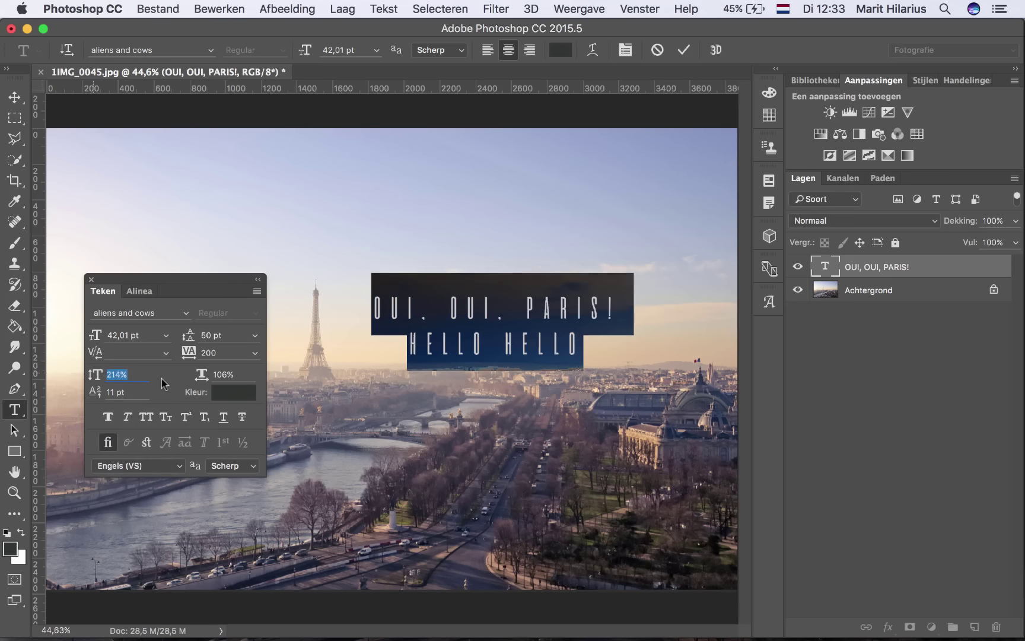
drag(94, 374, 2, 396)
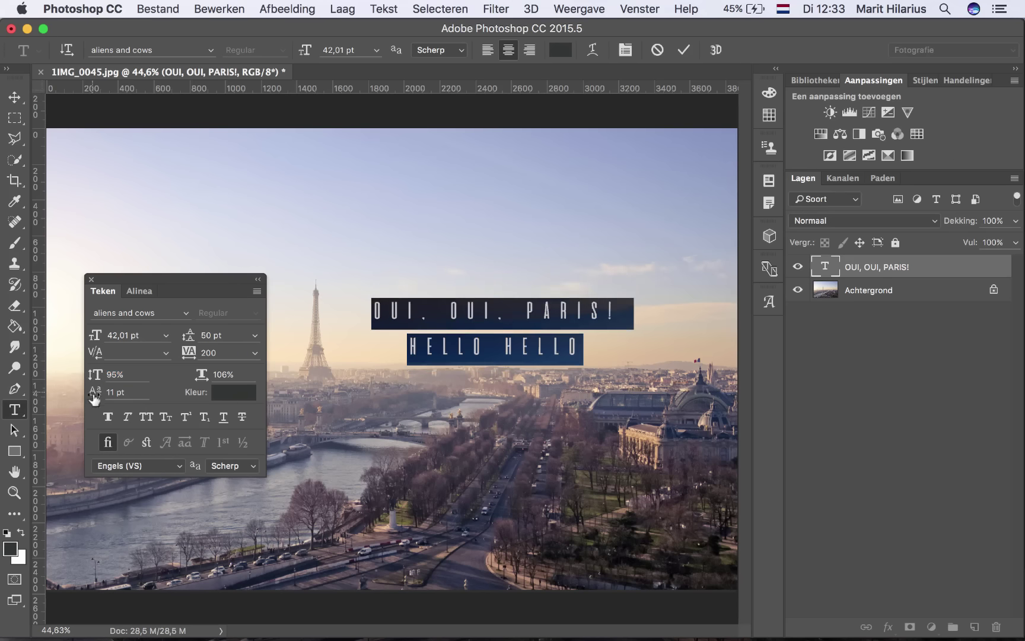
mouse_move(201, 375)
mouse_down()
mouse_move(249, 376)
mouse_move(157, 374)
mouse_up()
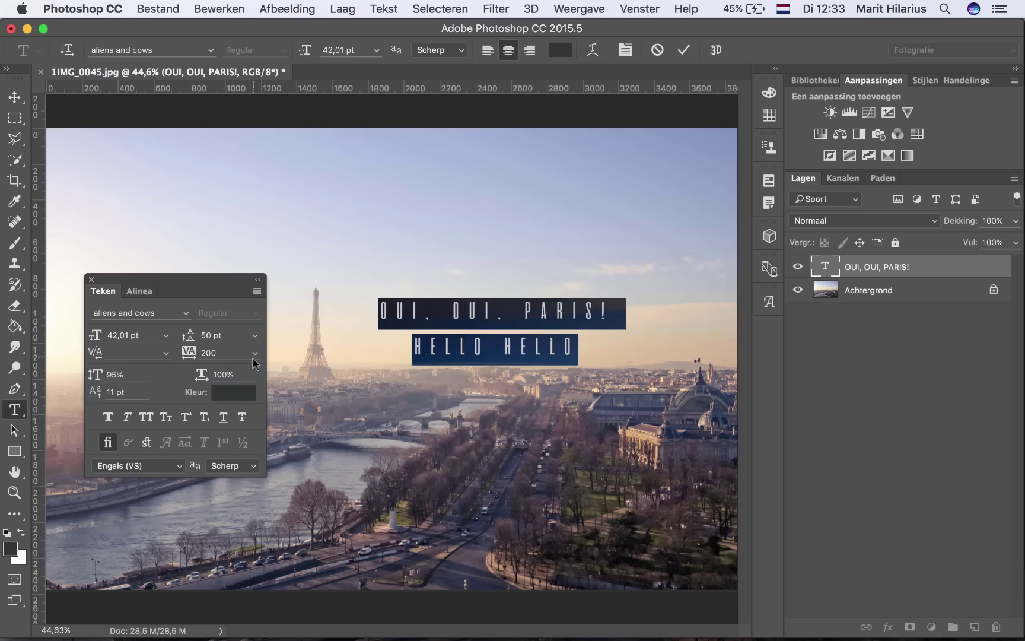
drag(99, 383, 100, 377)
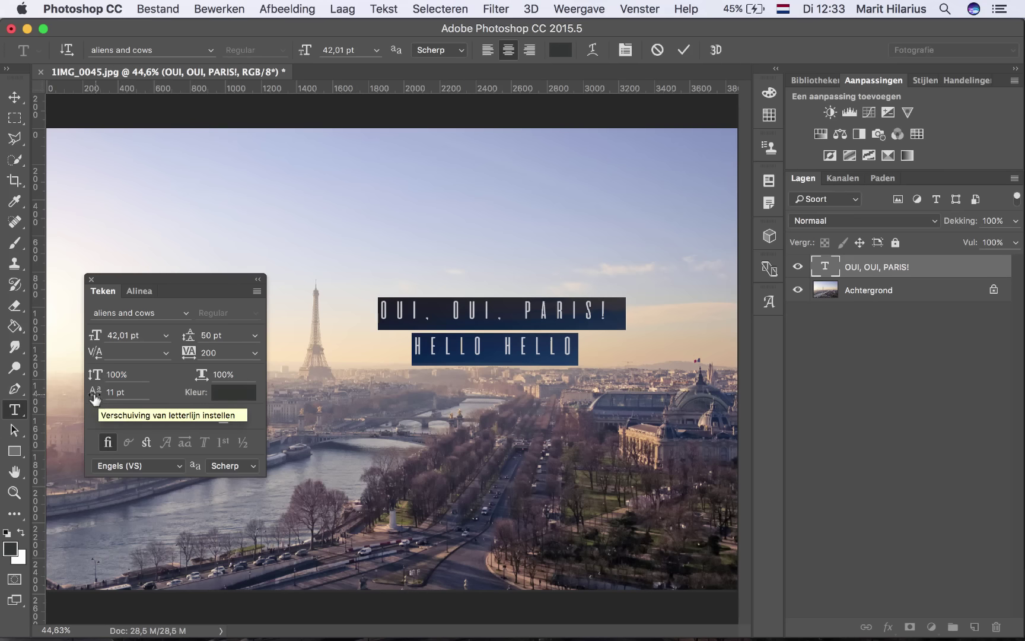
Step: Set baseline shift to 0 pt on both lines and reselect all the headline text
mouse_move(95, 392)
mouse_down()
mouse_move(126, 412)
mouse_move(58, 398)
mouse_move(97, 409)
mouse_up()
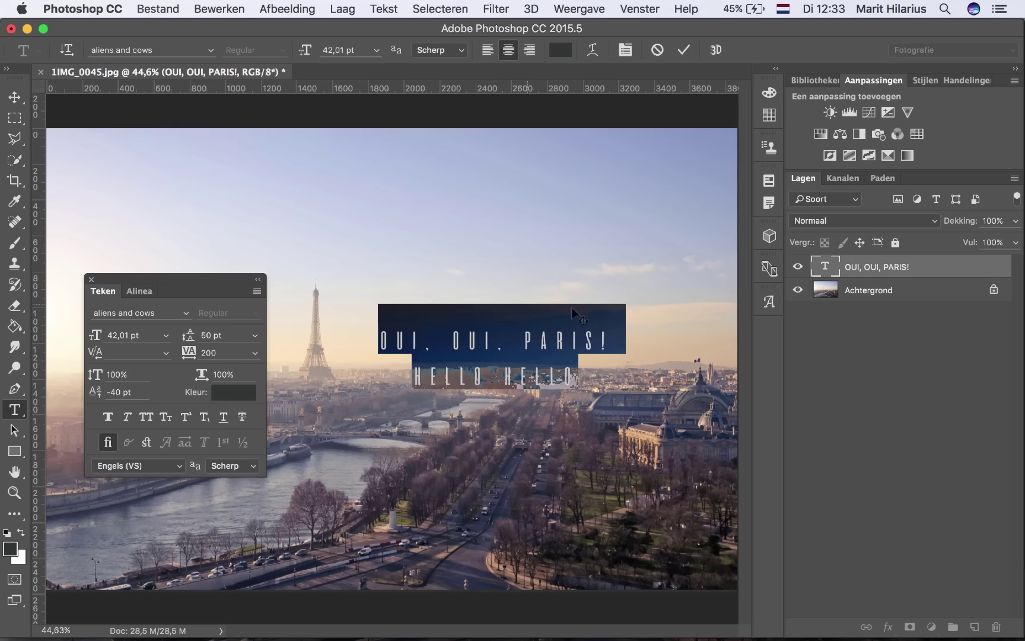
drag(93, 392, 109, 395)
text(0)
key(Return)
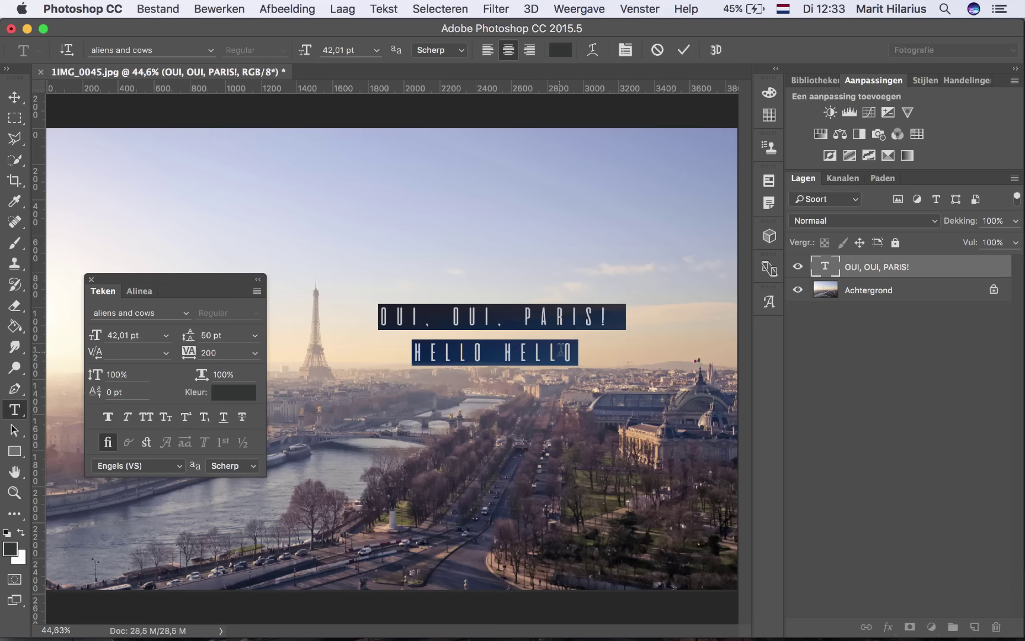
click(604, 377)
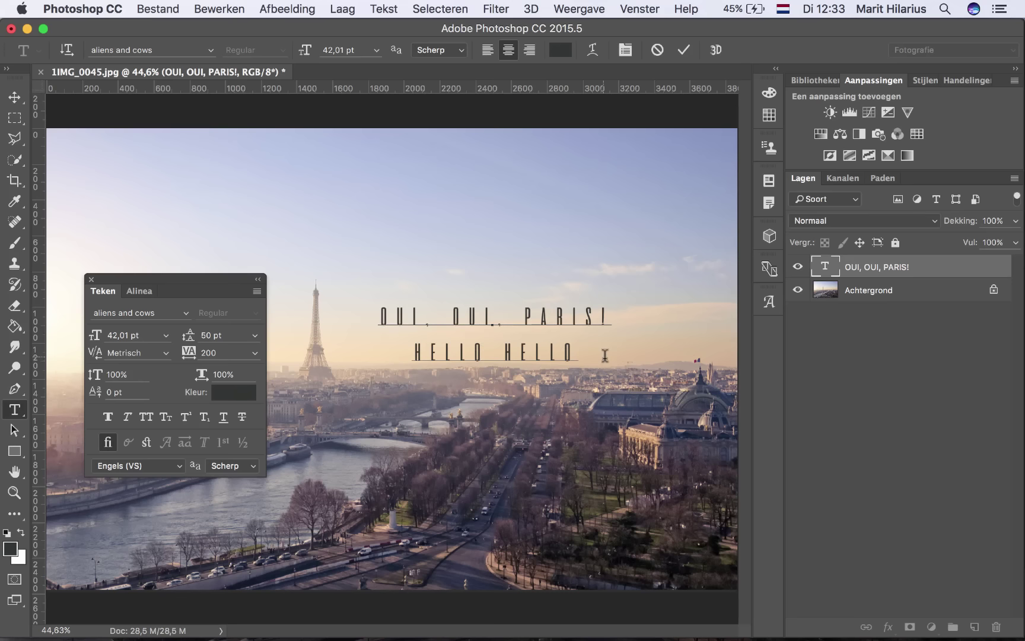
key(super+a)
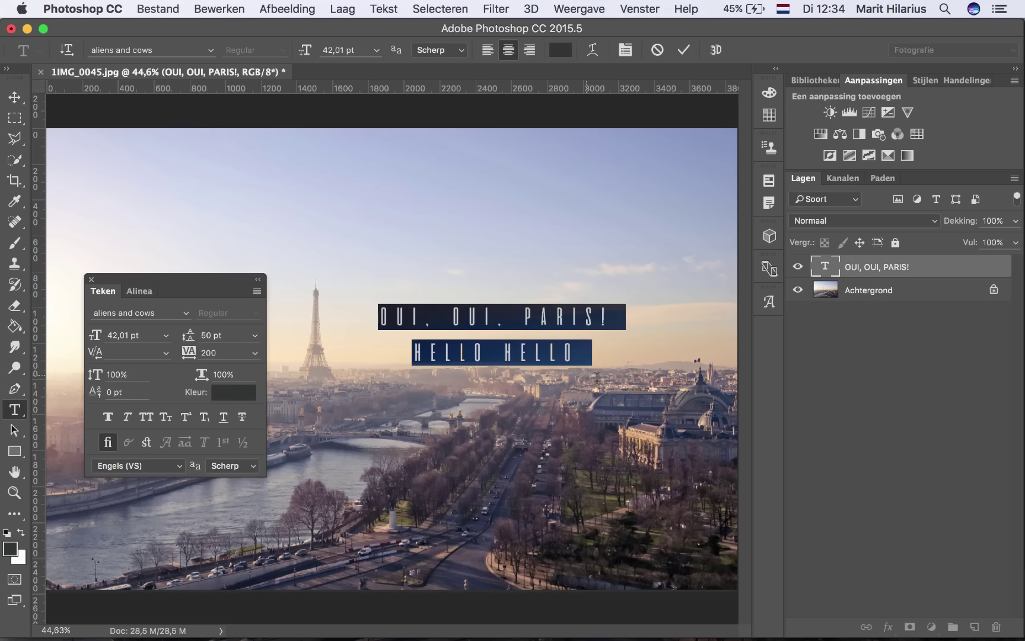
click(108, 419)
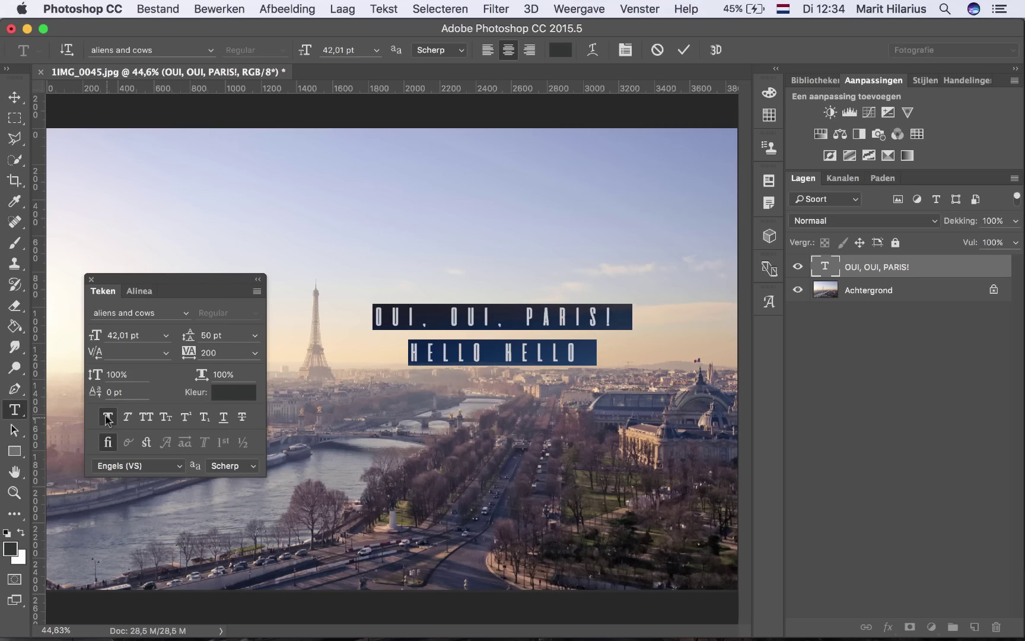
click(108, 419)
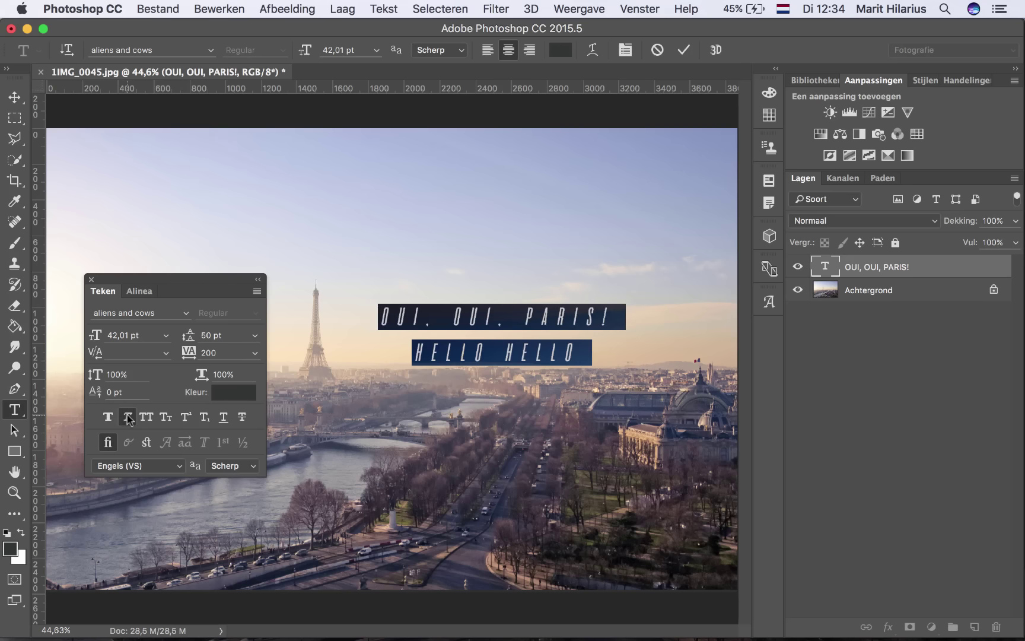
click(127, 417)
click(147, 419)
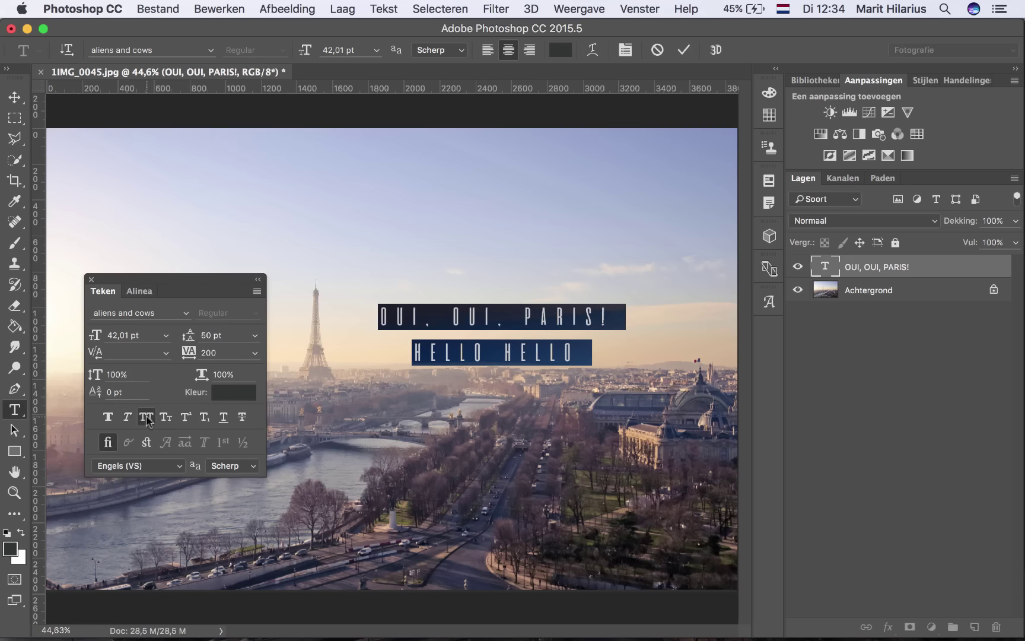
click(147, 418)
click(165, 418)
click(186, 417)
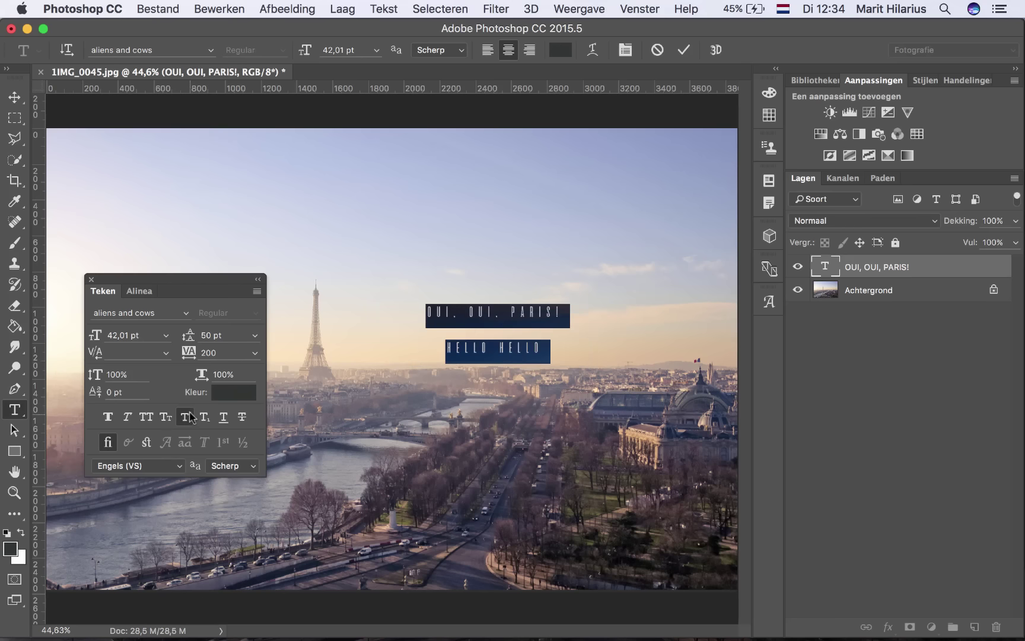
click(186, 417)
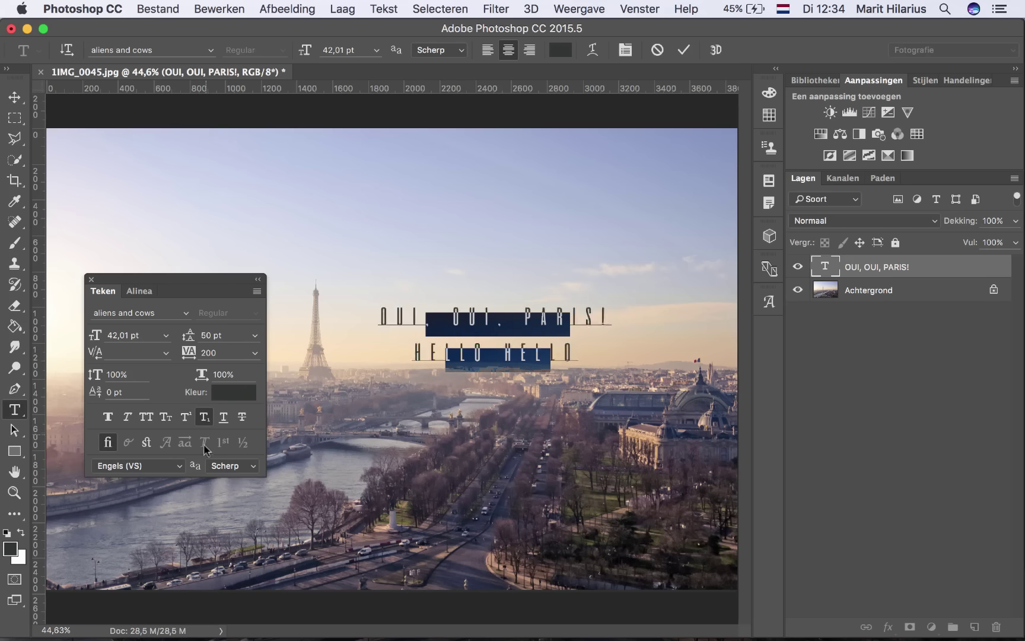
click(204, 417)
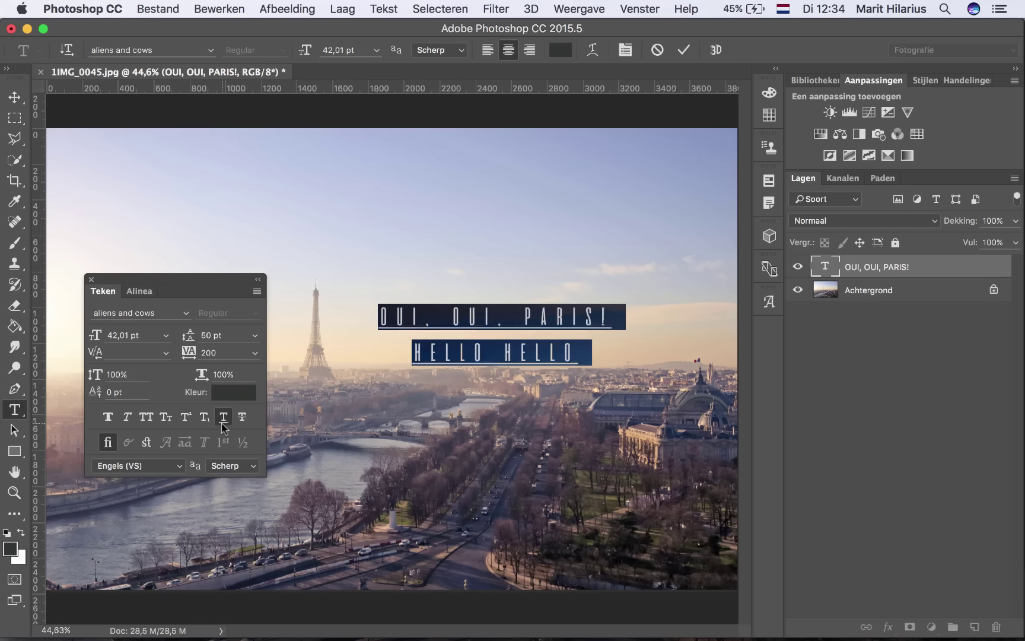
click(242, 417)
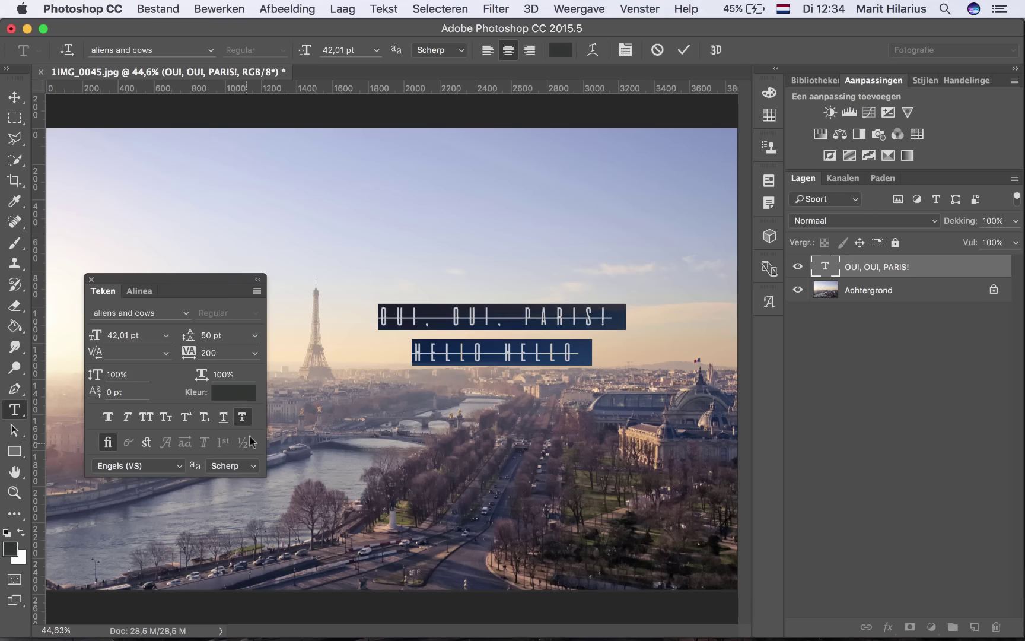
click(244, 417)
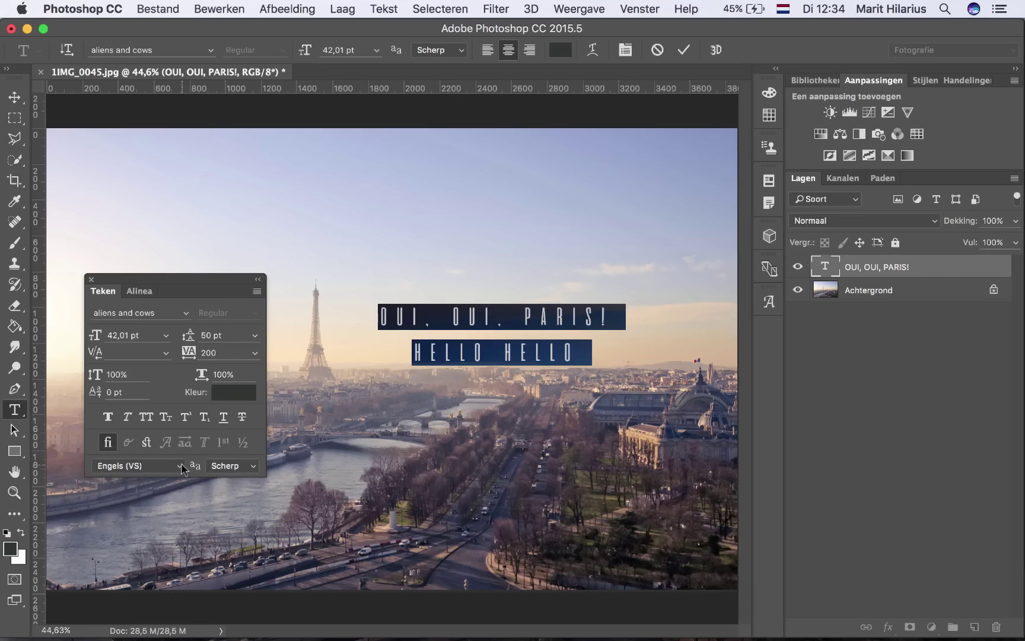
Step: Right-align both lines of the headline from the Paragraph panel
click(141, 292)
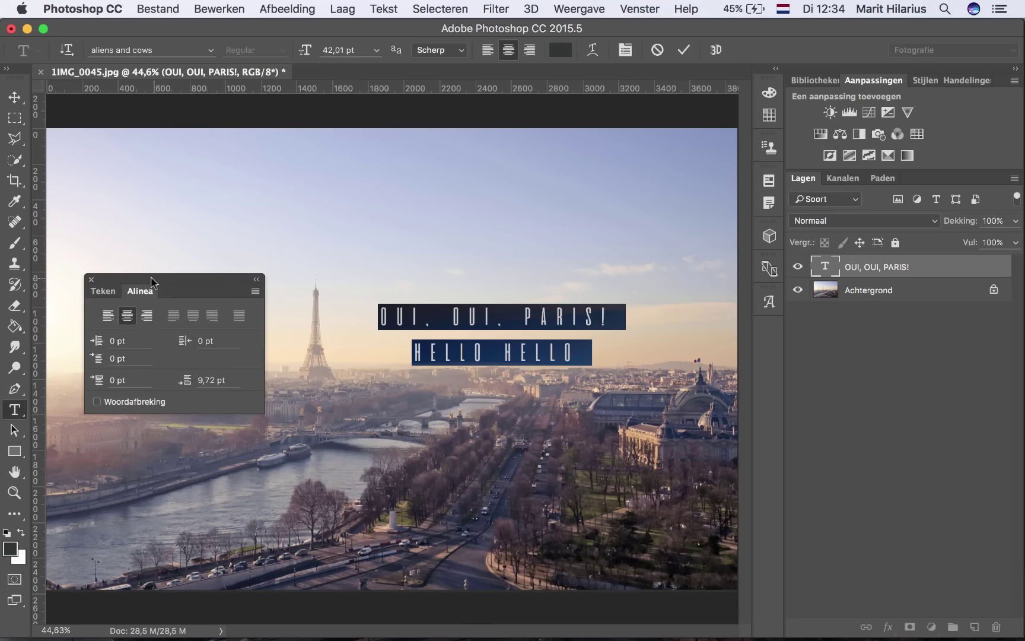
drag(152, 279, 159, 213)
click(117, 247)
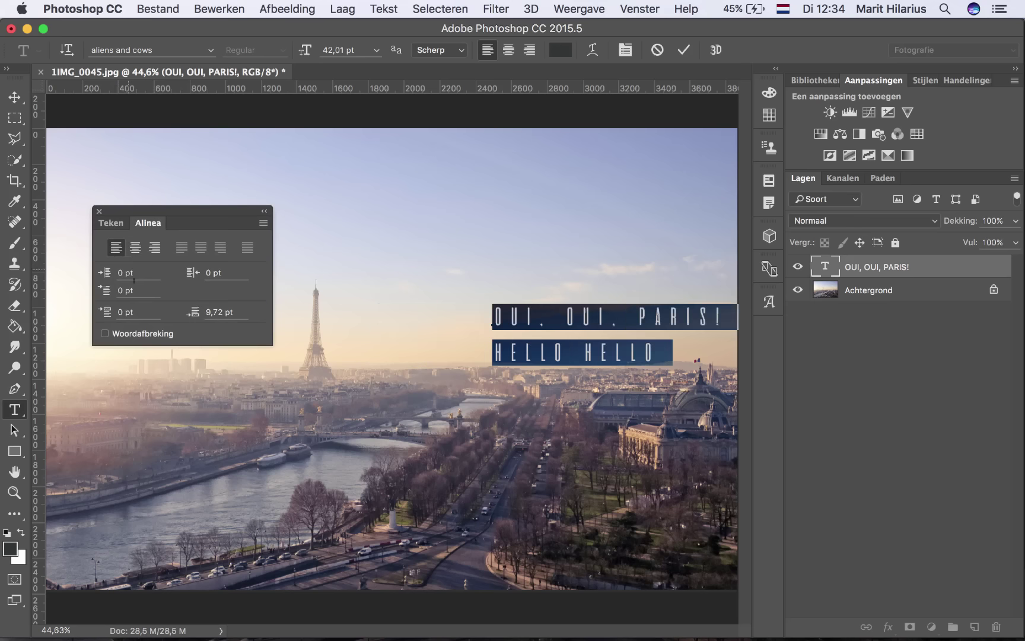
click(155, 247)
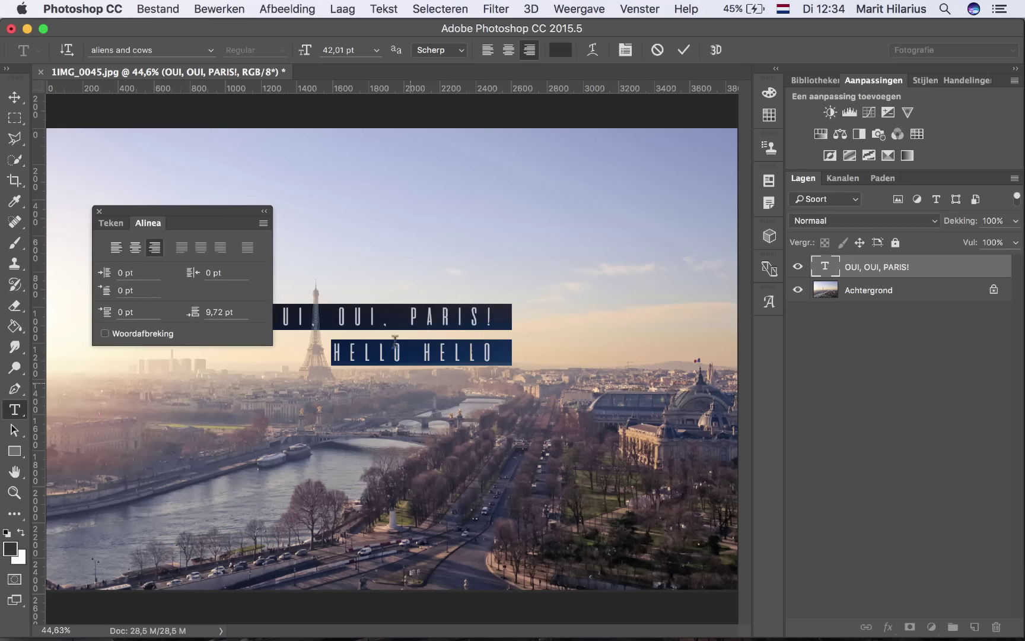
click(99, 211)
Step: Move the headline text layer to the top-right corner of the Paris photo
key(ctrl+Return)
key(v)
drag(466, 312, 692, 162)
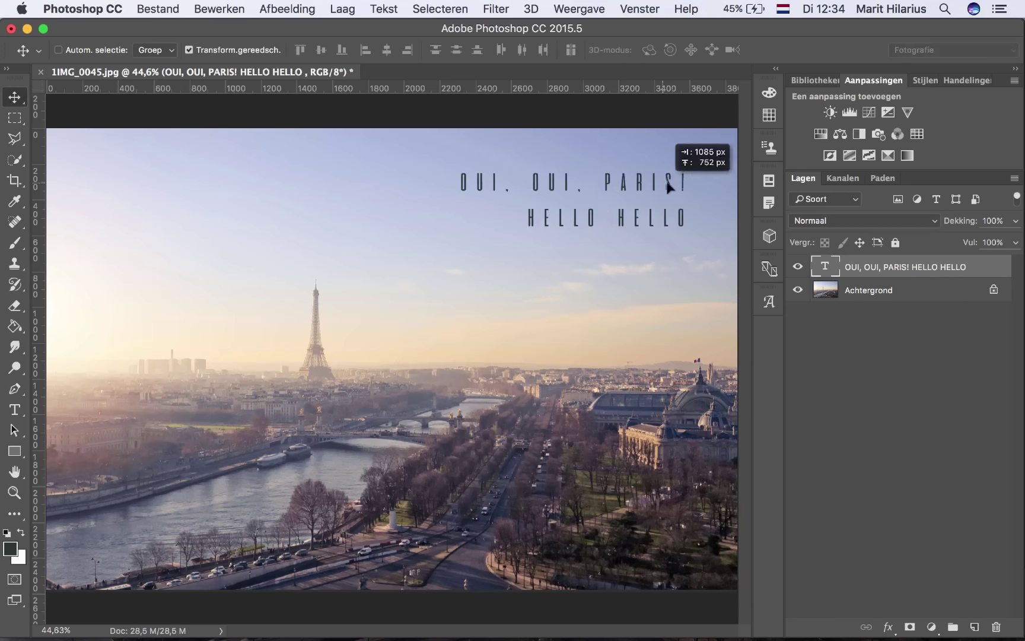
click(14, 117)
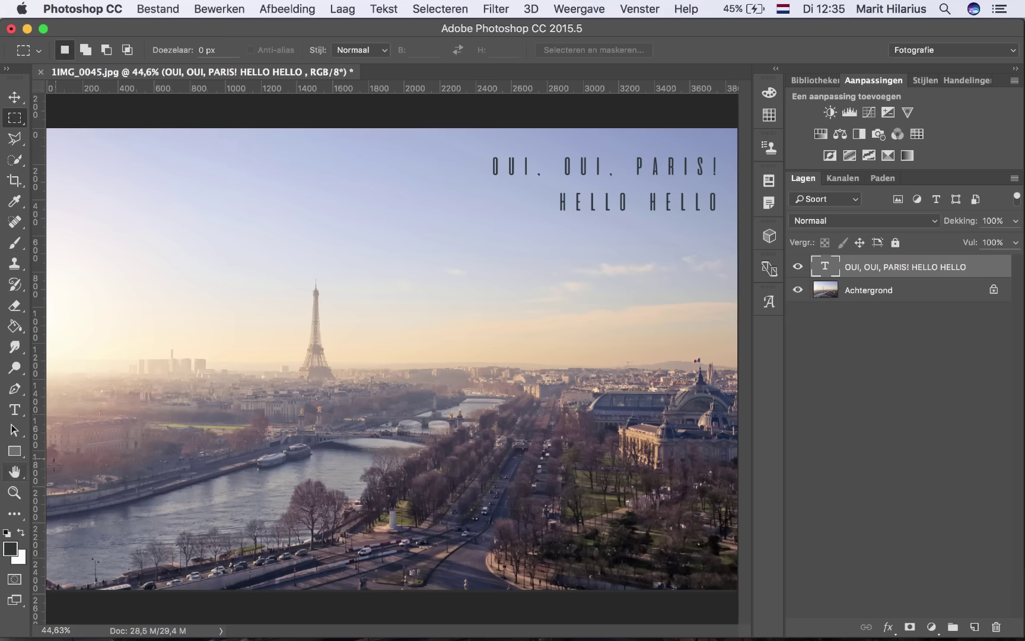
click(19, 455)
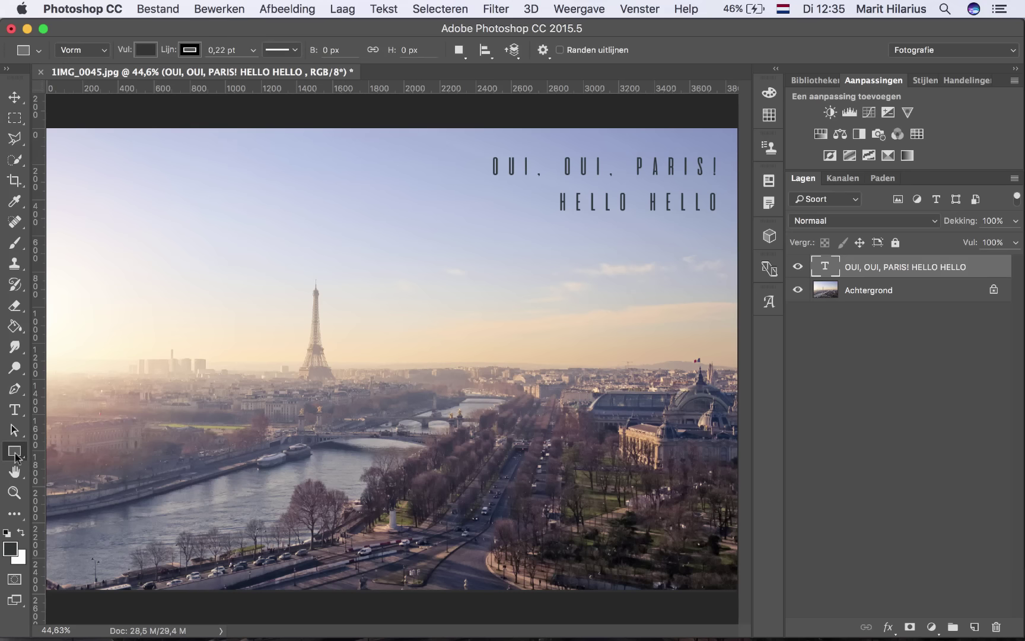
Step: Draw an ellipse circle around the Eiffel Tower and nudge it into place
click(16, 456)
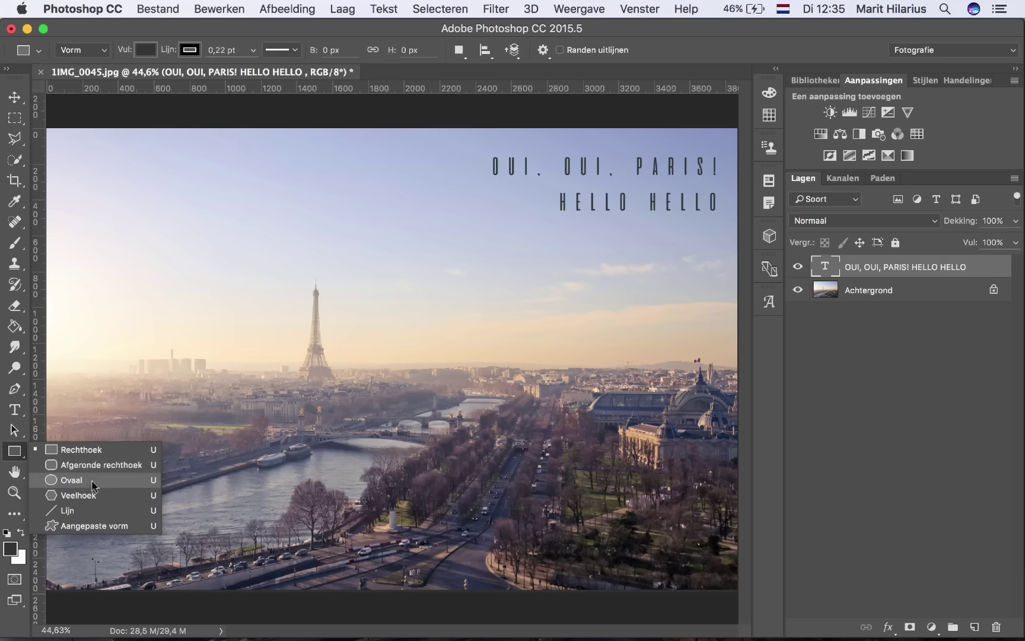
click(93, 481)
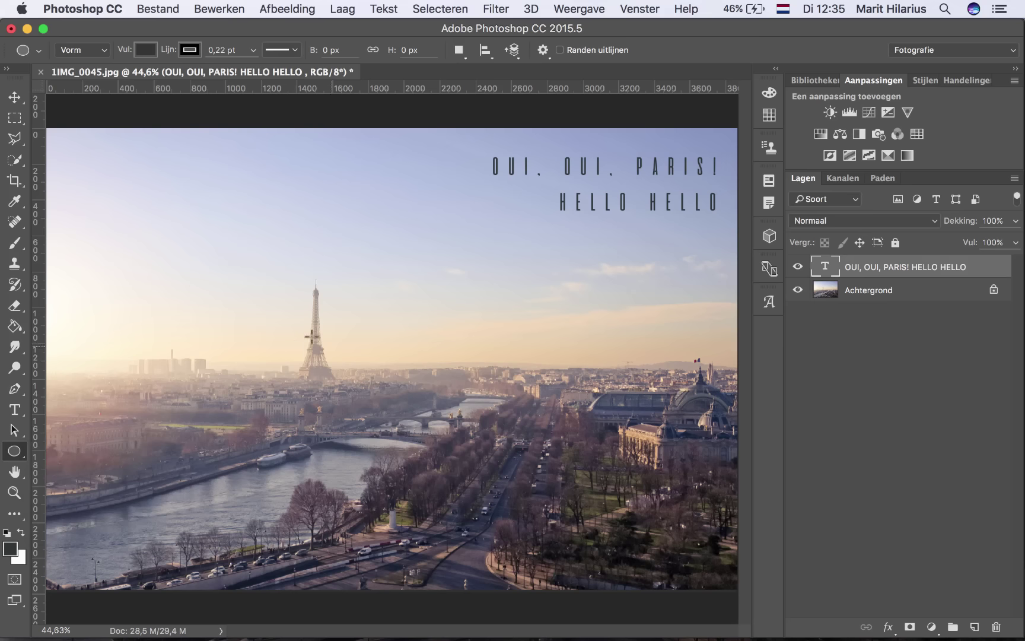
drag(267, 266, 398, 399)
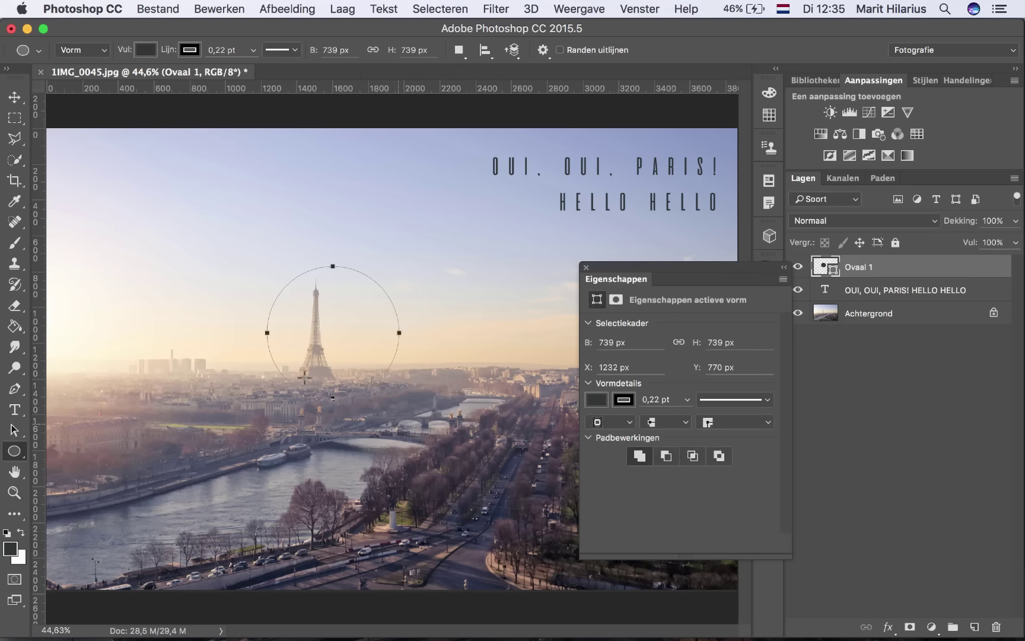
click(15, 98)
drag(325, 297, 314, 291)
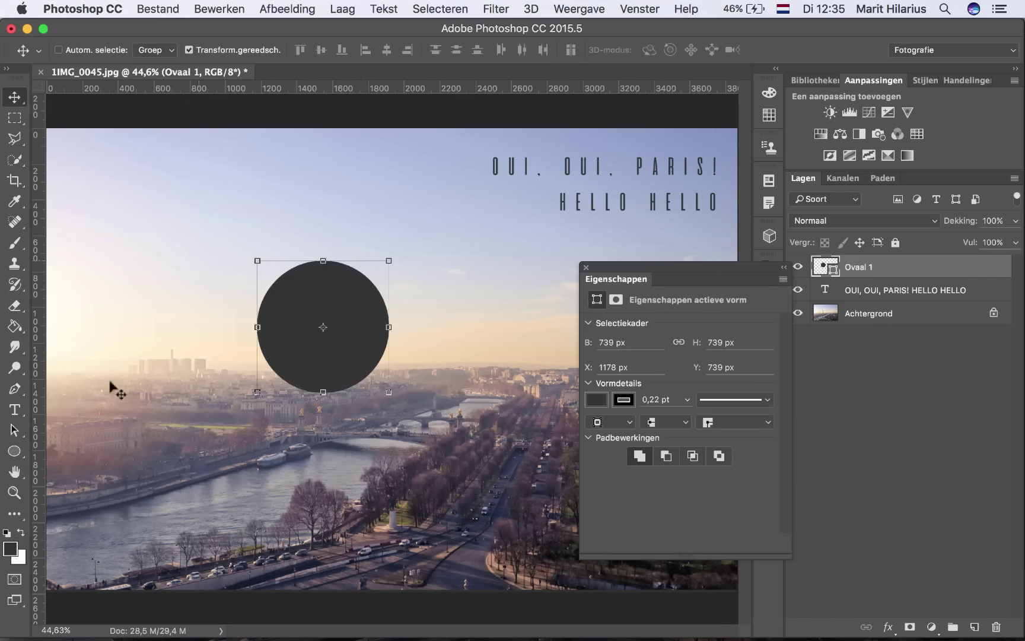
click(17, 452)
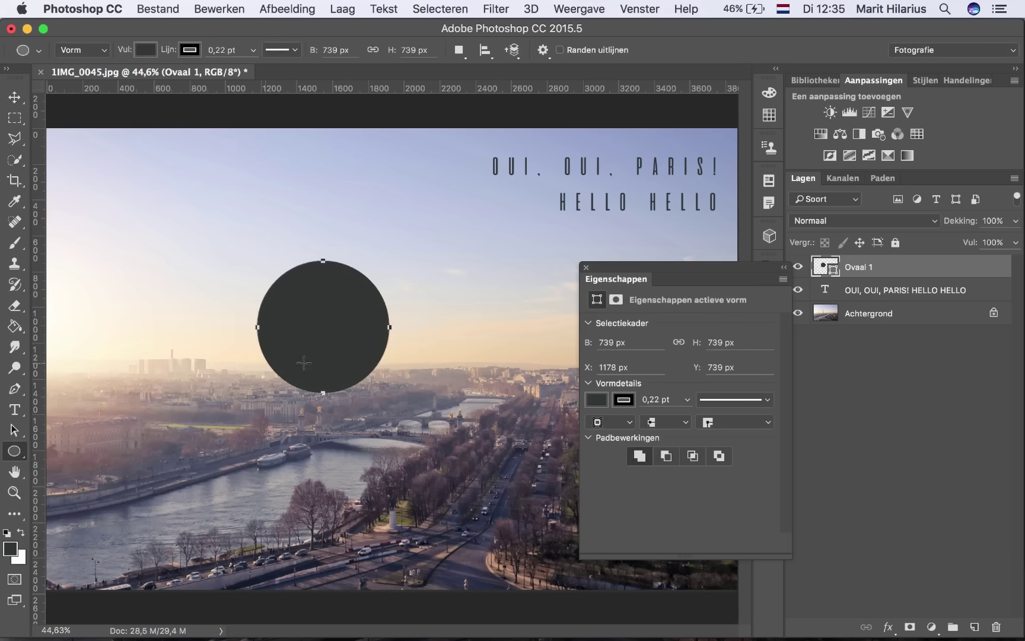
Step: Give the circle no fill and a red outline about 5 pt thick
click(597, 400)
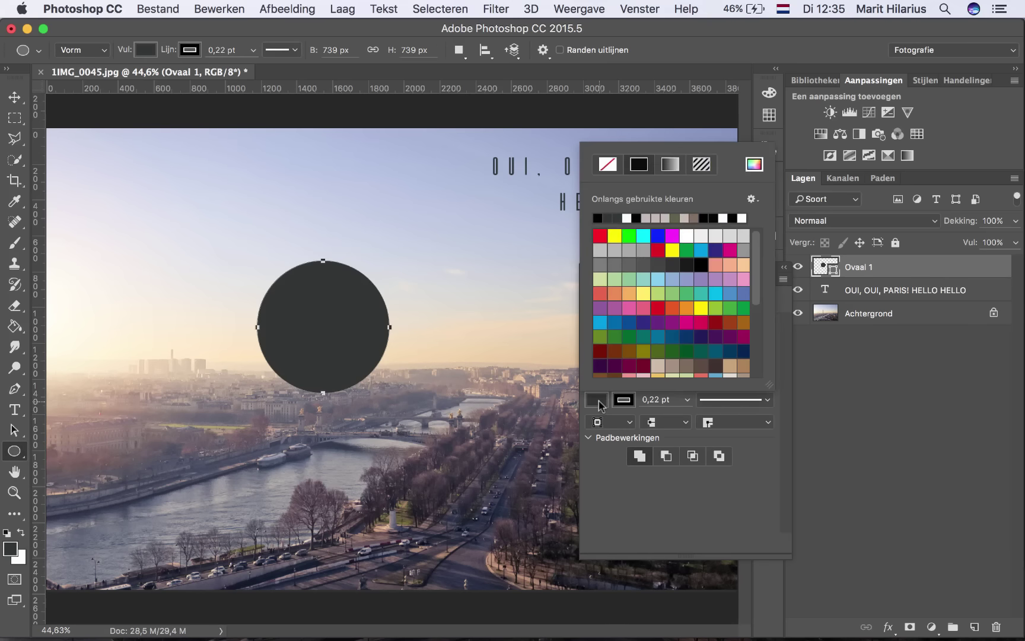
click(611, 167)
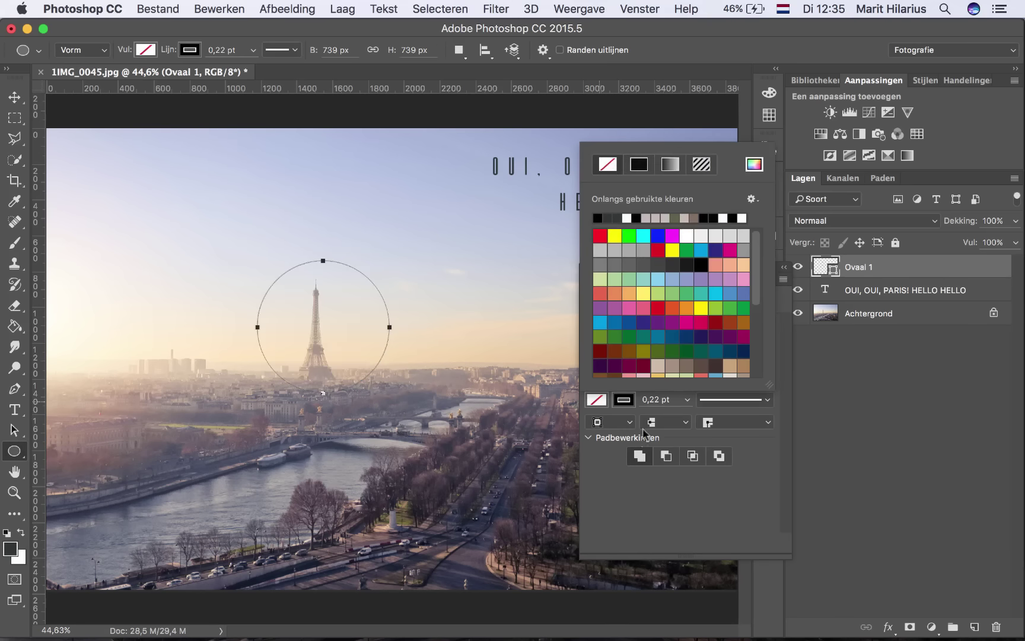
click(626, 402)
click(657, 308)
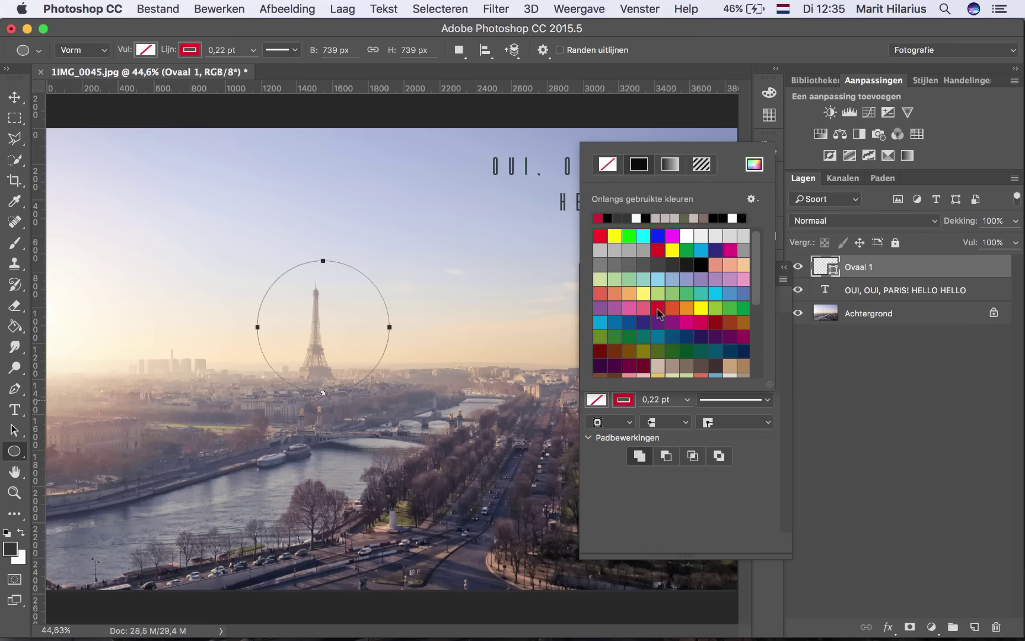
click(687, 400)
drag(685, 419, 694, 419)
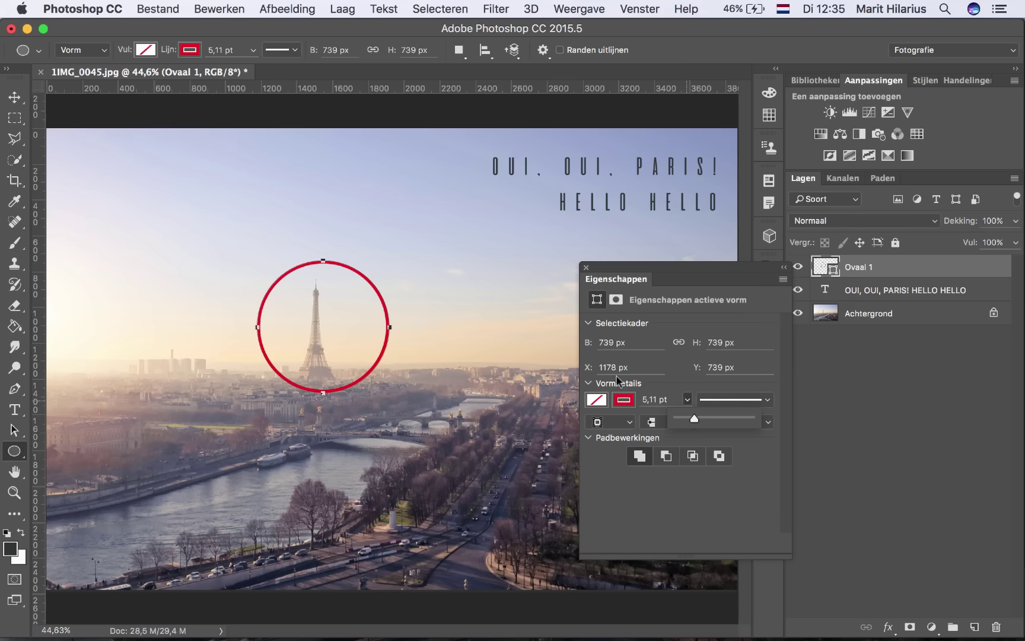
Step: Shift the red circle slightly left and down to centre it on the tower
click(586, 267)
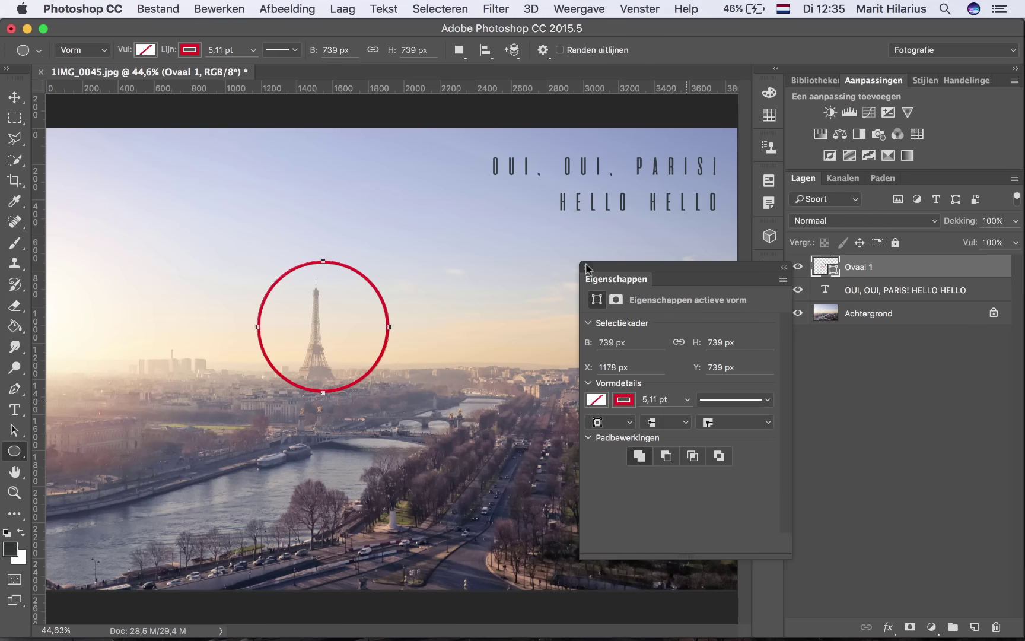
key(v)
drag(371, 288, 363, 291)
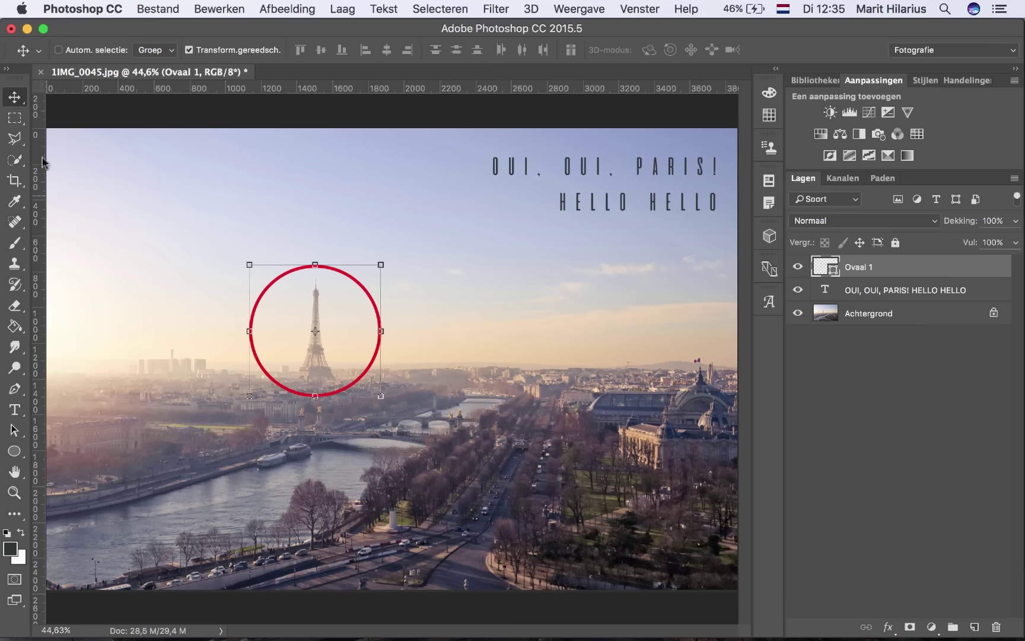
click(15, 119)
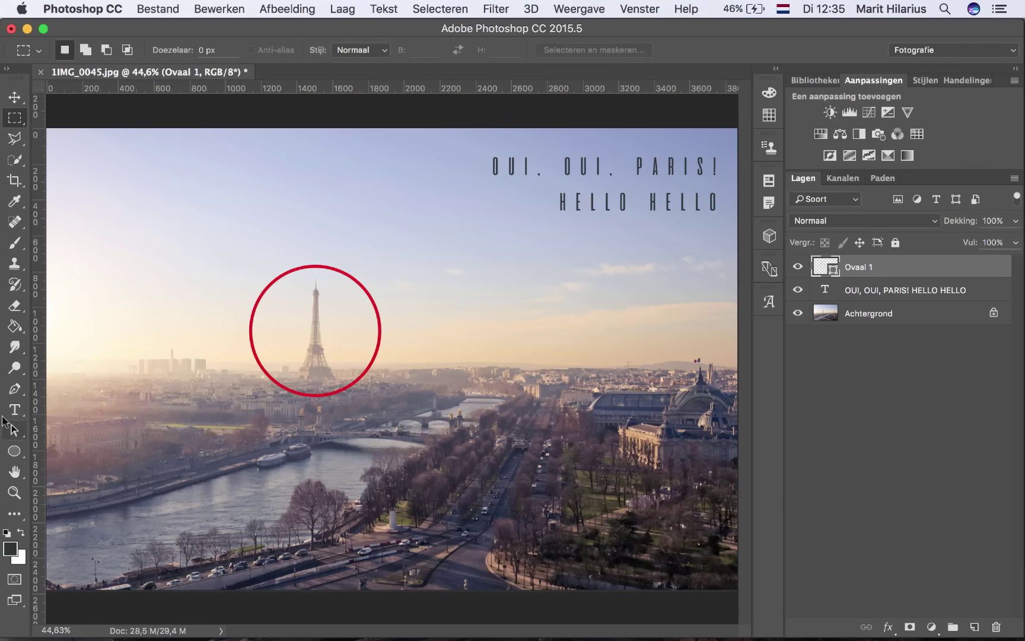
Step: Type 'EIFFELTOREN EIFFELTOREN' as path text along the outside of the red circle
click(15, 409)
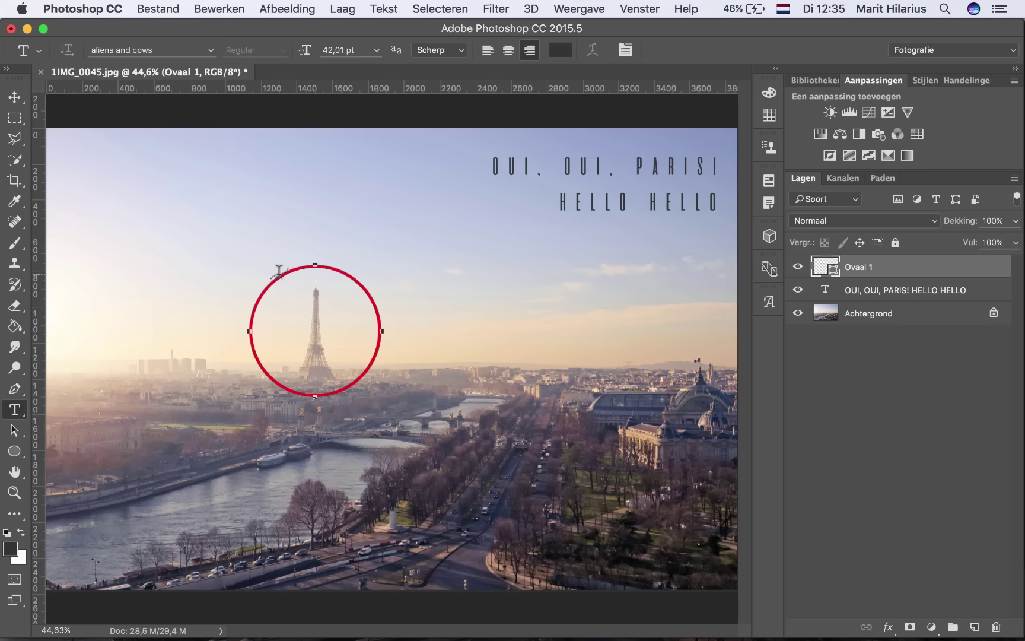
click(279, 272)
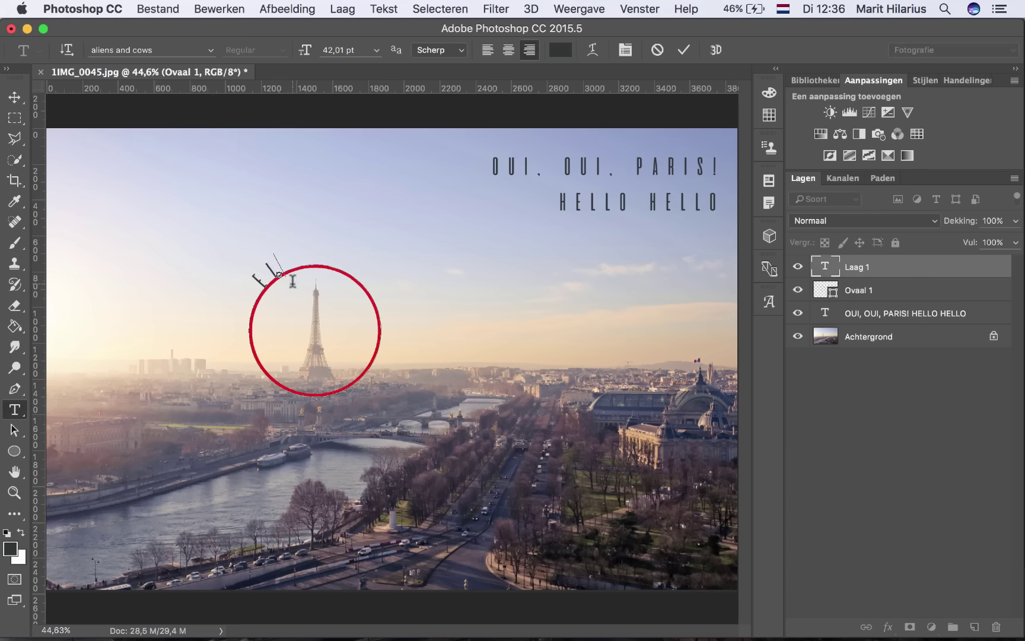
text(FFELTOREN E)
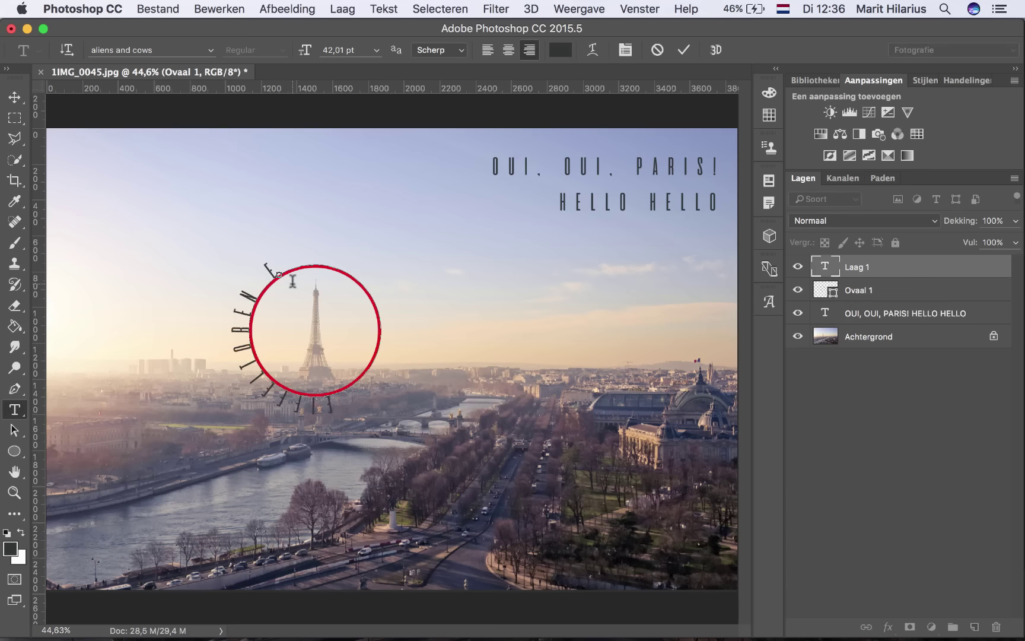
text(L)
text(FFELTOREN)
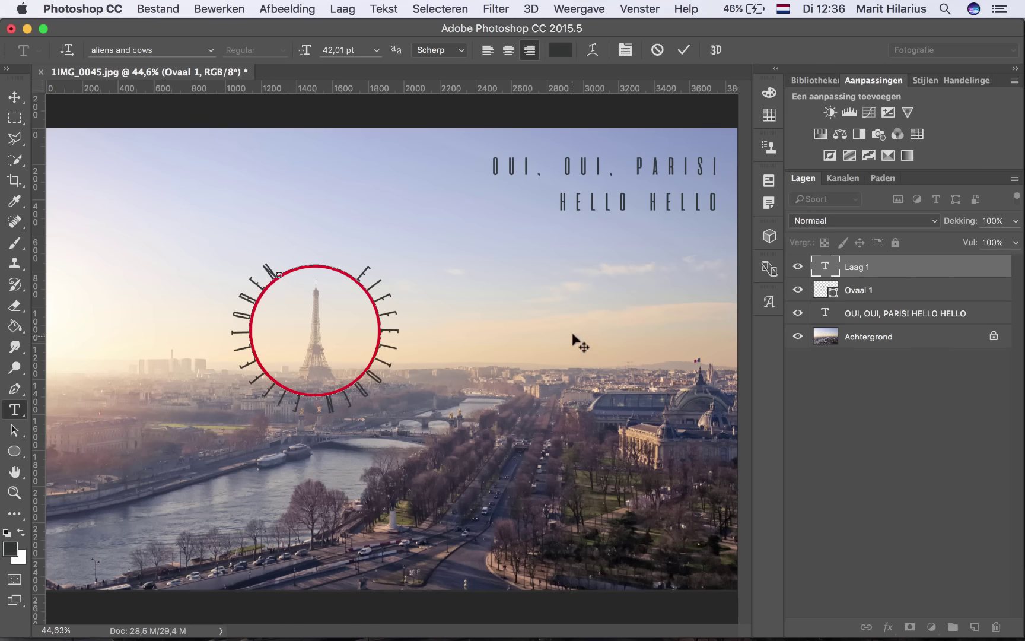
click(15, 118)
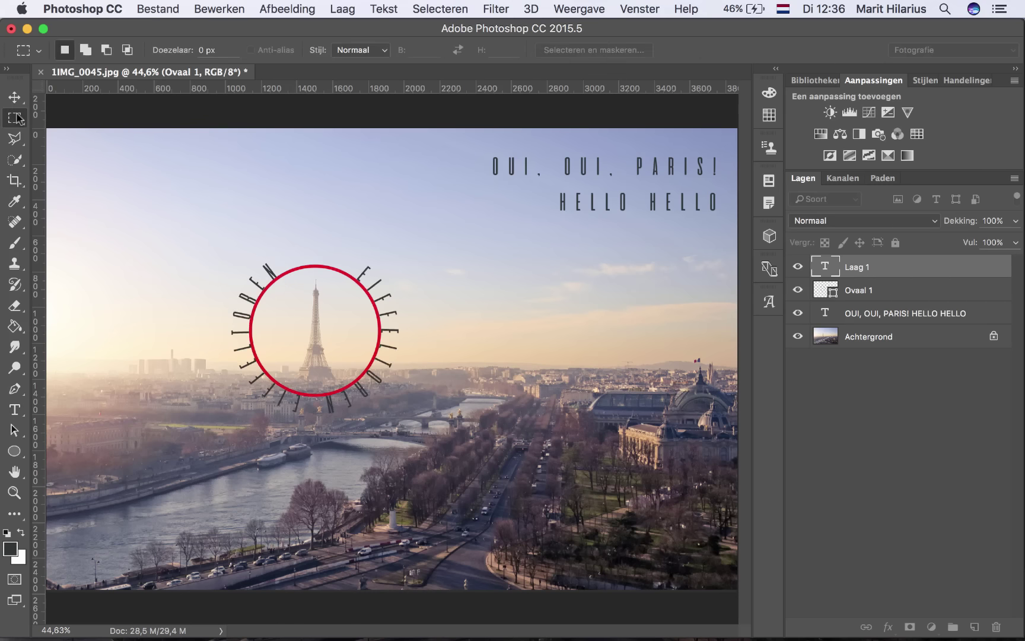
Step: Drag the EIFFELTOREN text start point across the circle path to flip it inside
click(798, 289)
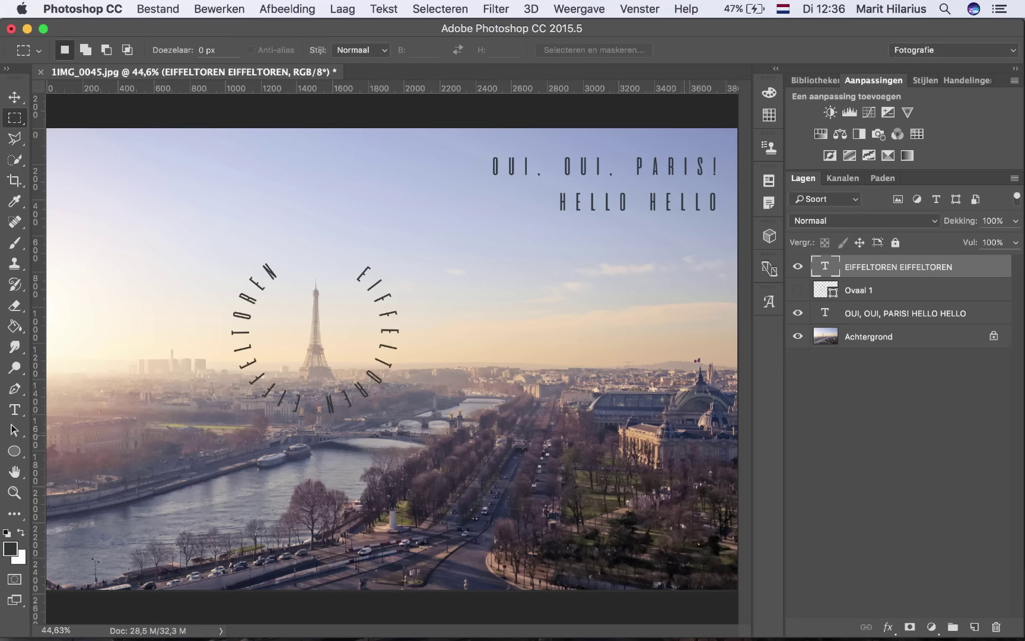
click(797, 290)
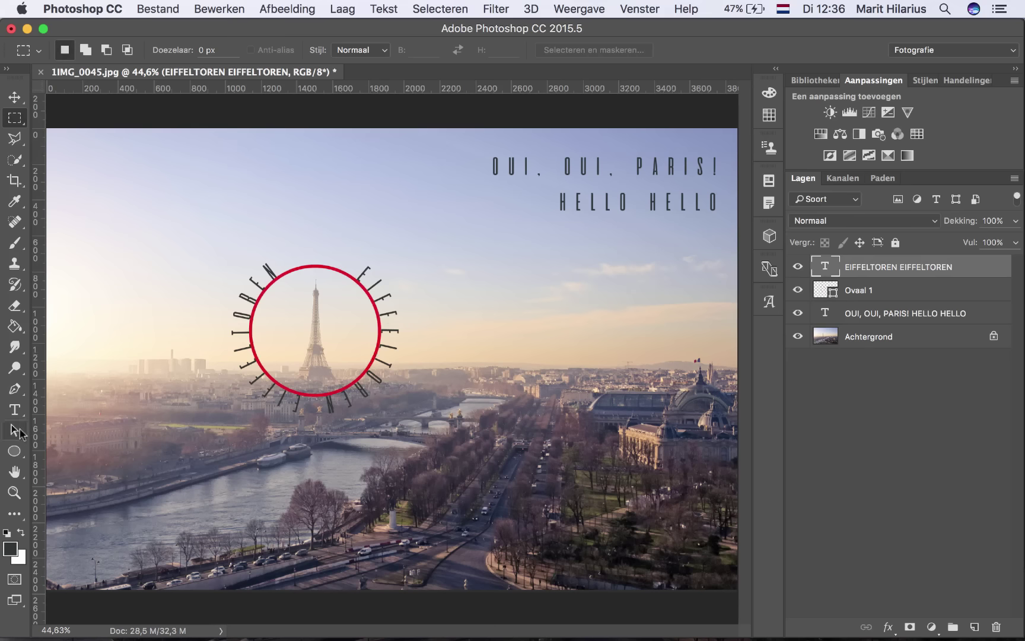
click(17, 432)
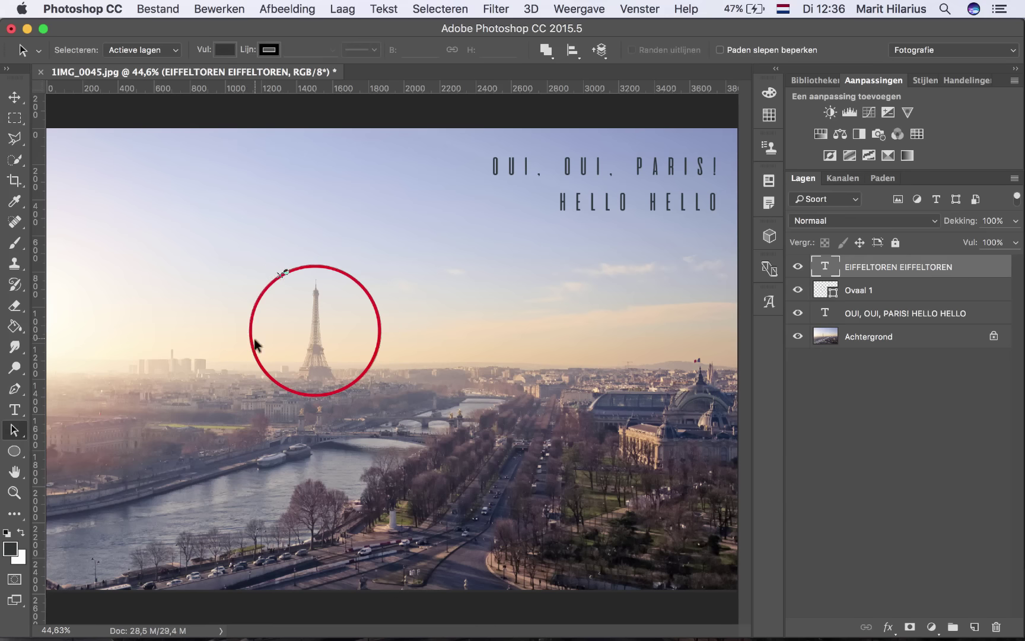
key(ctrl+z)
key(ctrl+z)
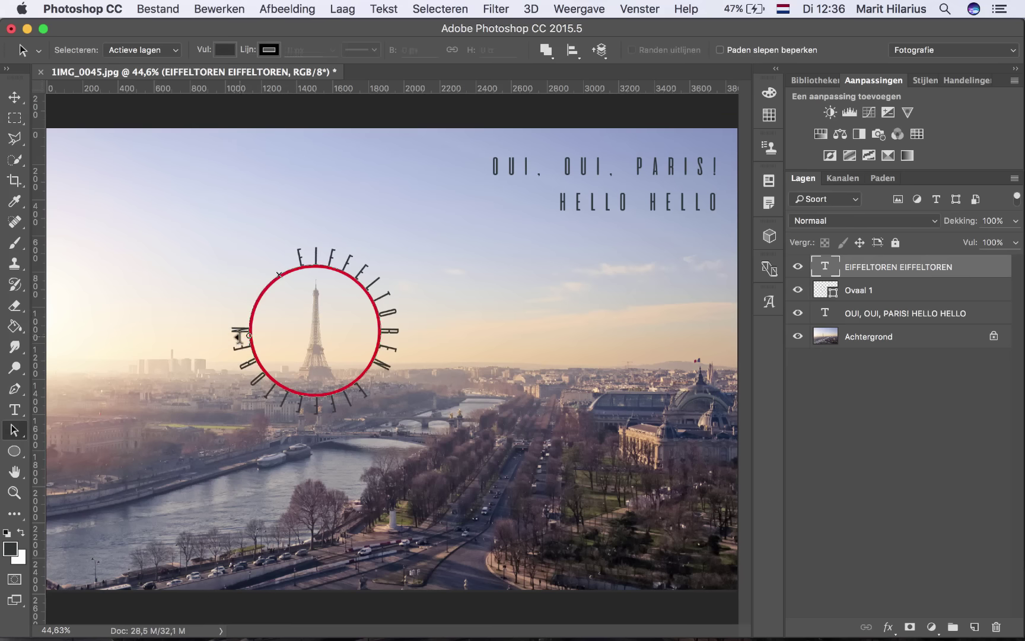
drag(250, 343, 249, 337)
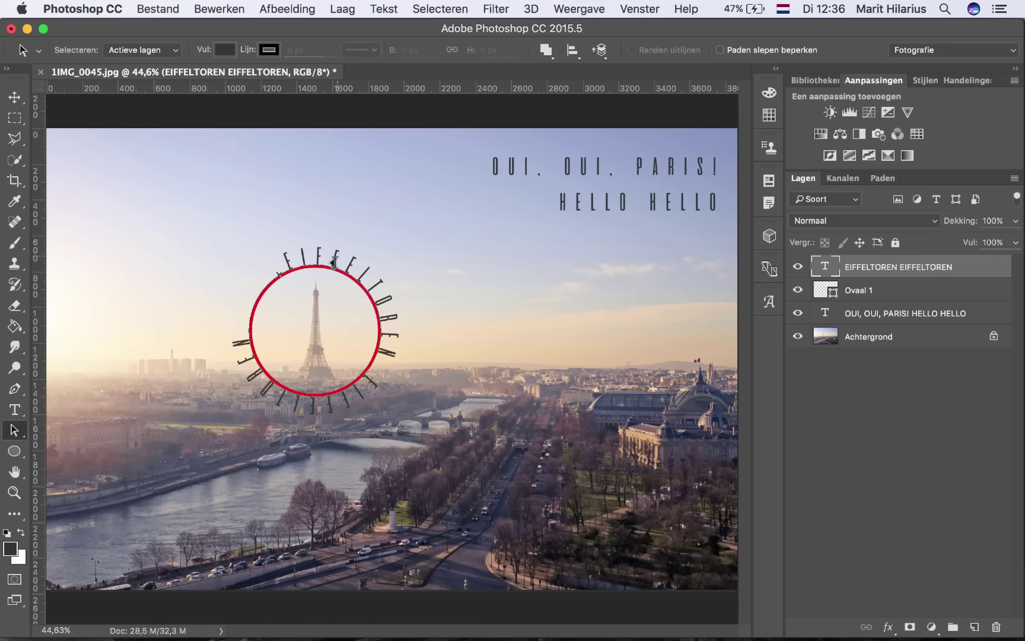
mouse_move(332, 264)
mouse_down()
mouse_move(313, 335)
mouse_move(348, 410)
mouse_up()
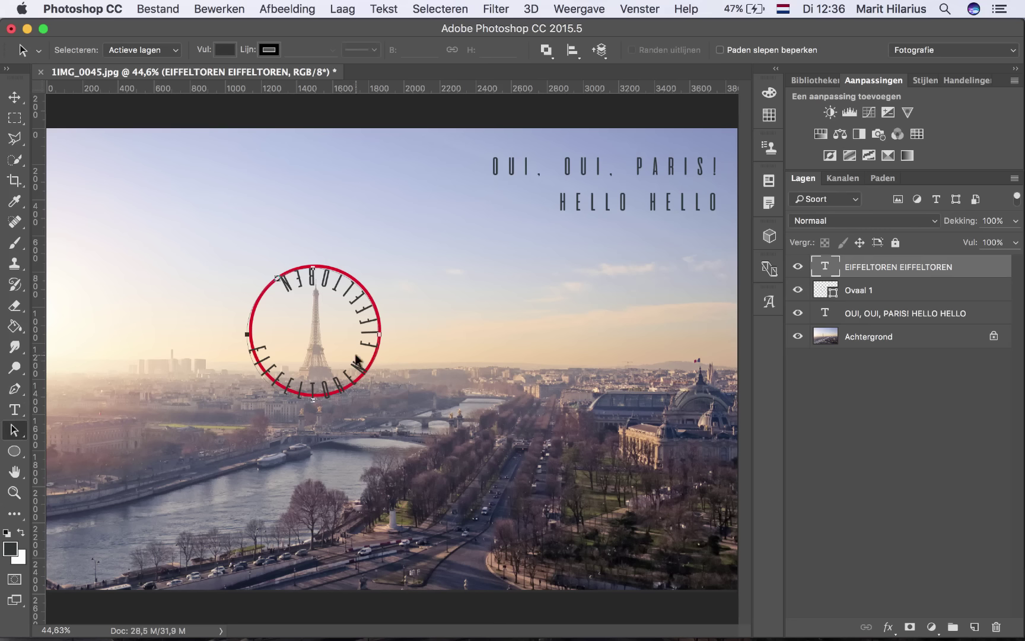
click(15, 118)
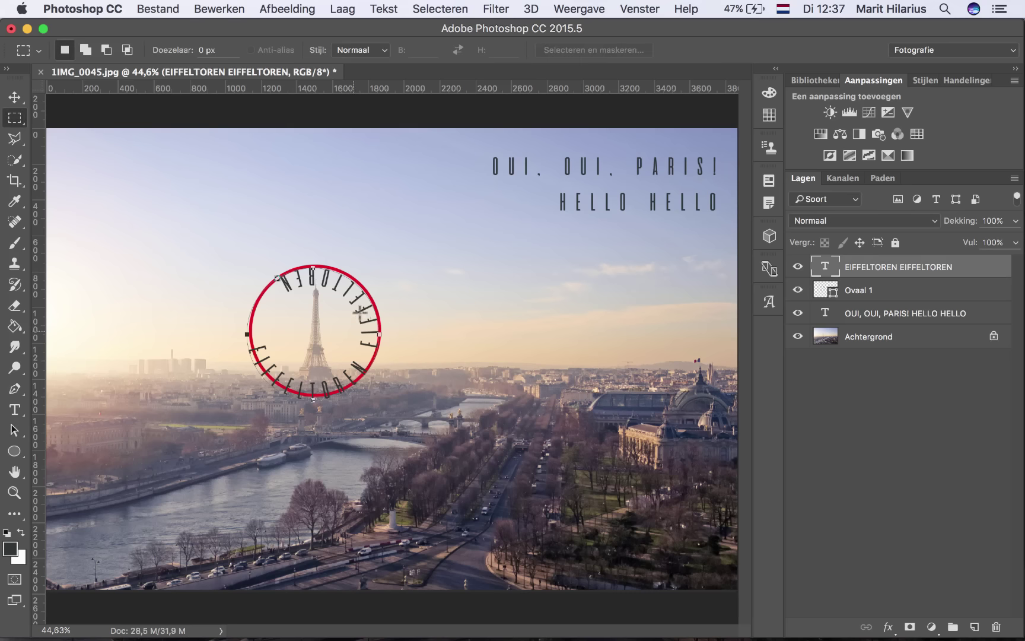
Step: Delete the circular EIFFELTOREN path text layer
click(798, 268)
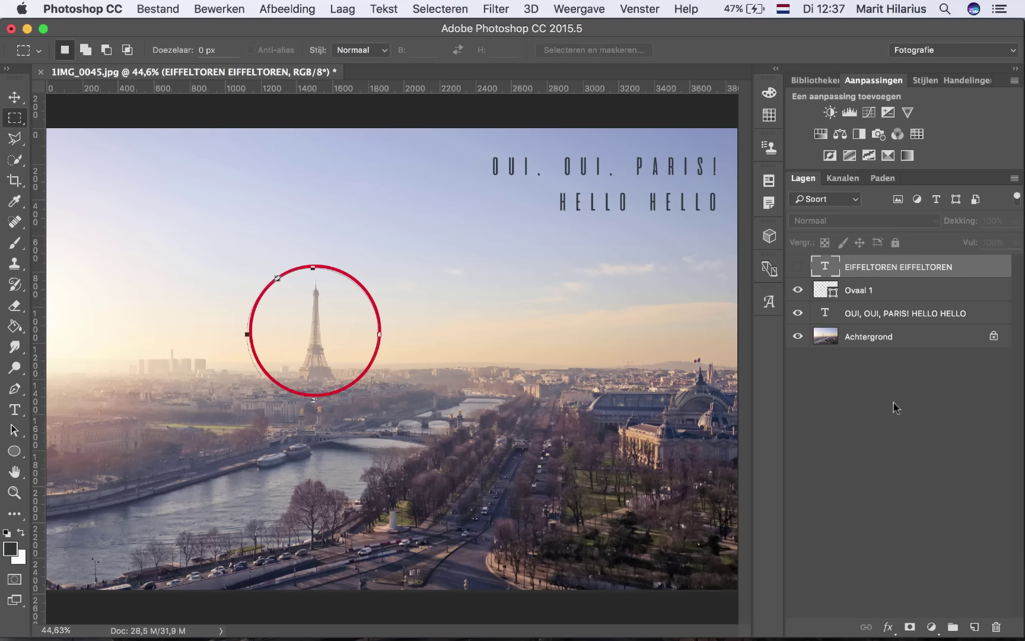
click(997, 627)
click(632, 245)
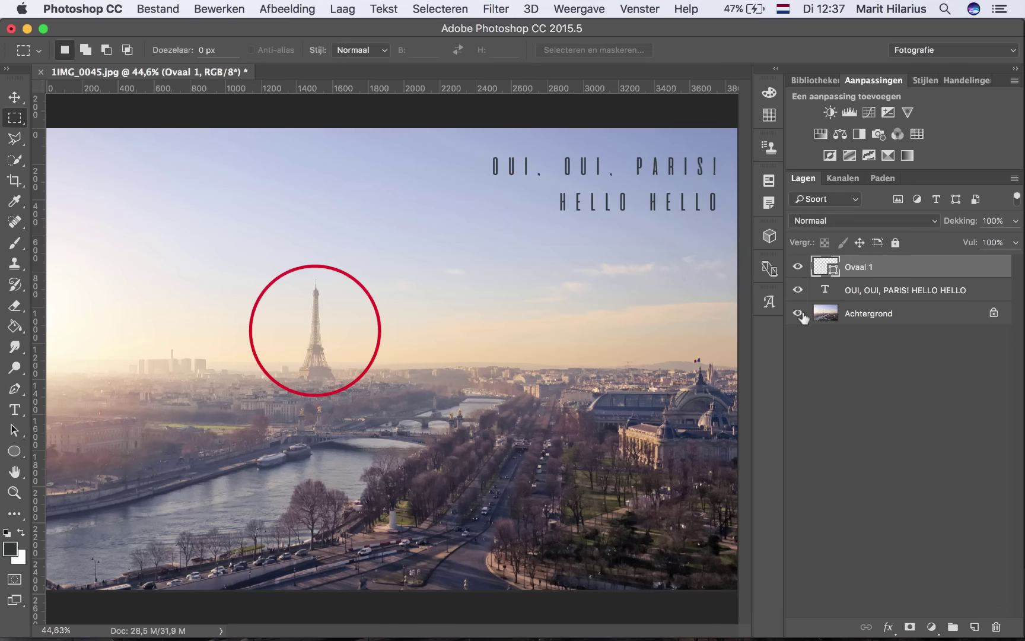
Step: Type EIFFELTOREN text inside the circle shape, shrink it, and centre the lines
click(15, 409)
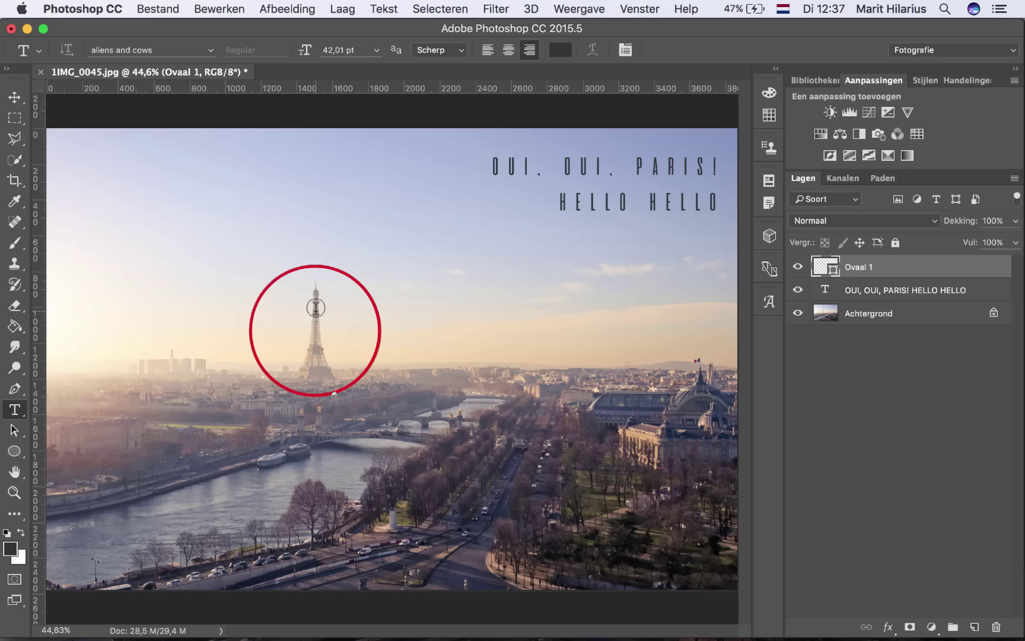
click(316, 307)
text(E)
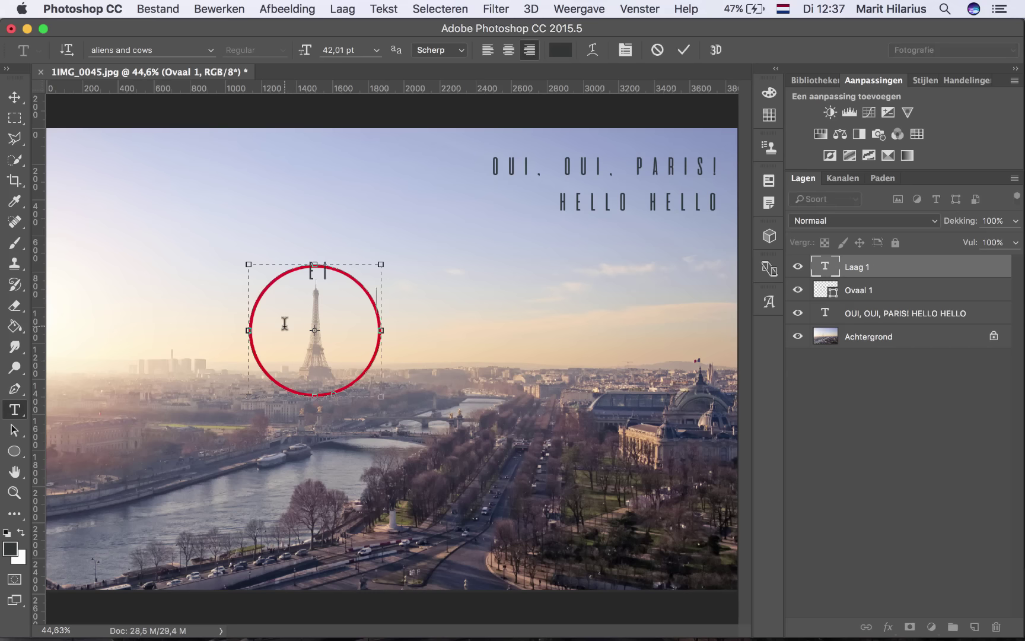
text(FFEOT)
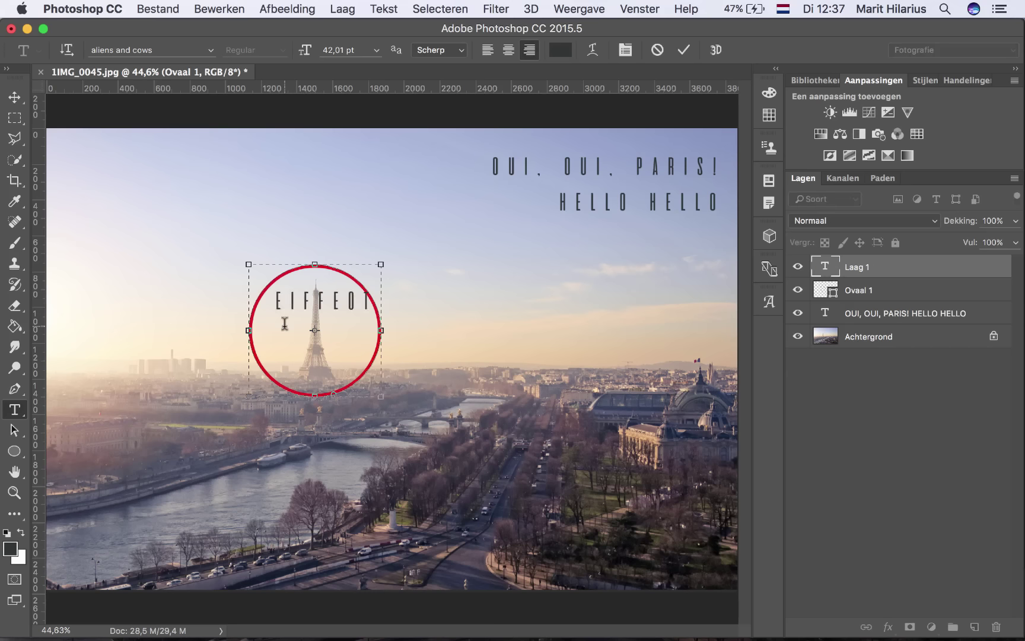
text(OREN EIFFELT)
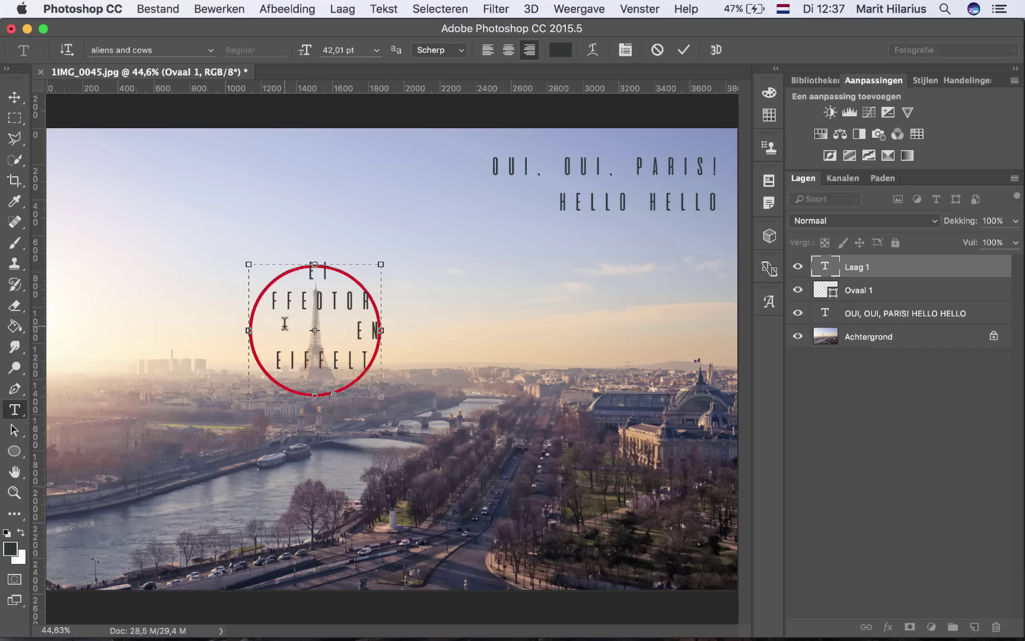
key(ctrl+a)
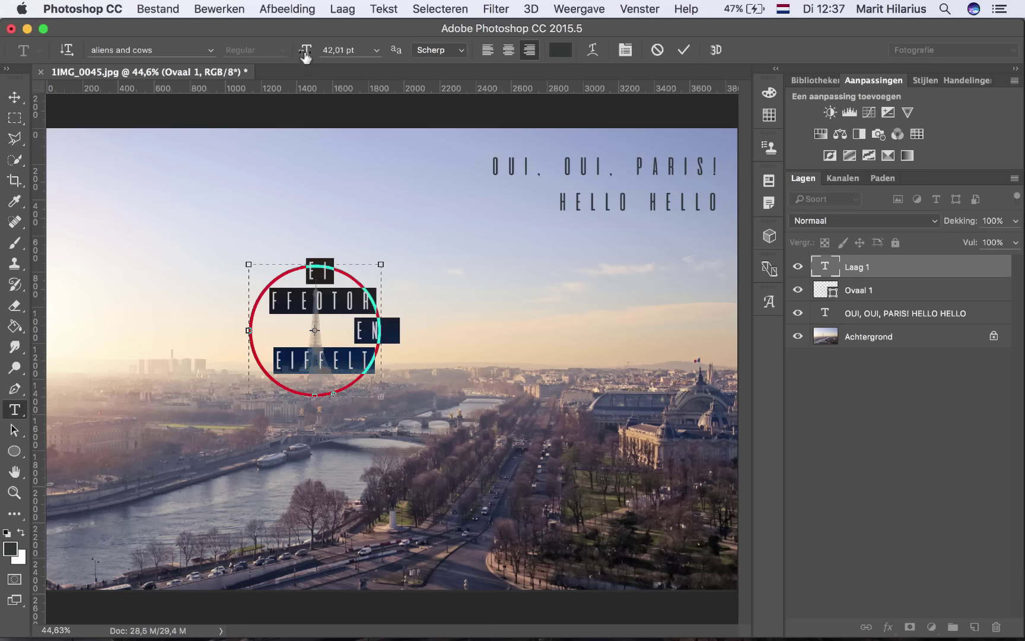
drag(305, 50, 299, 53)
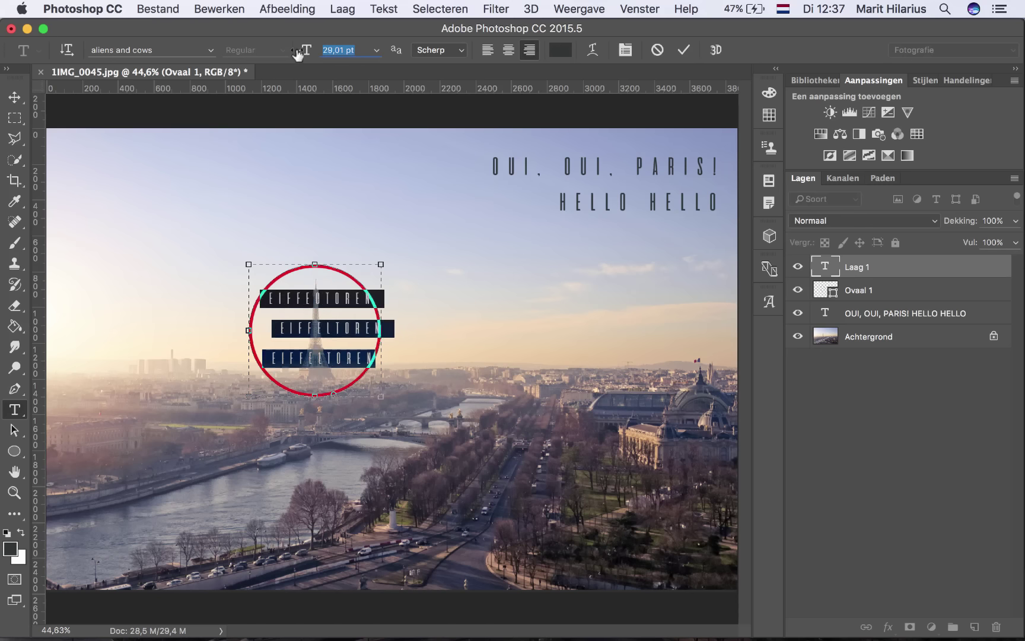
click(508, 50)
click(15, 117)
Step: Reduce the circle text further to about 25 pt, giving three lines
click(15, 97)
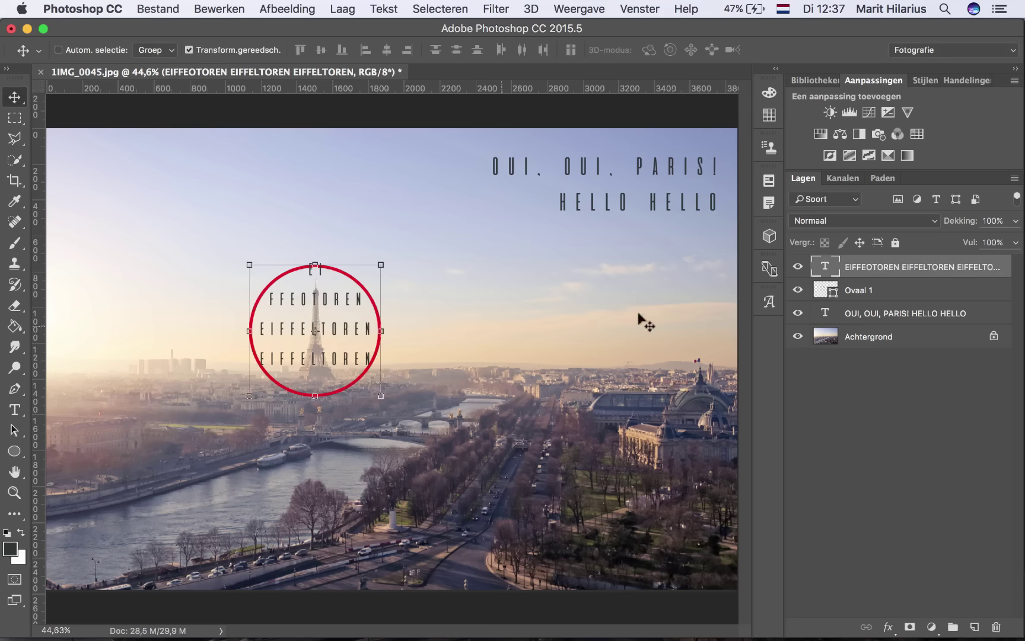
double_click(822, 270)
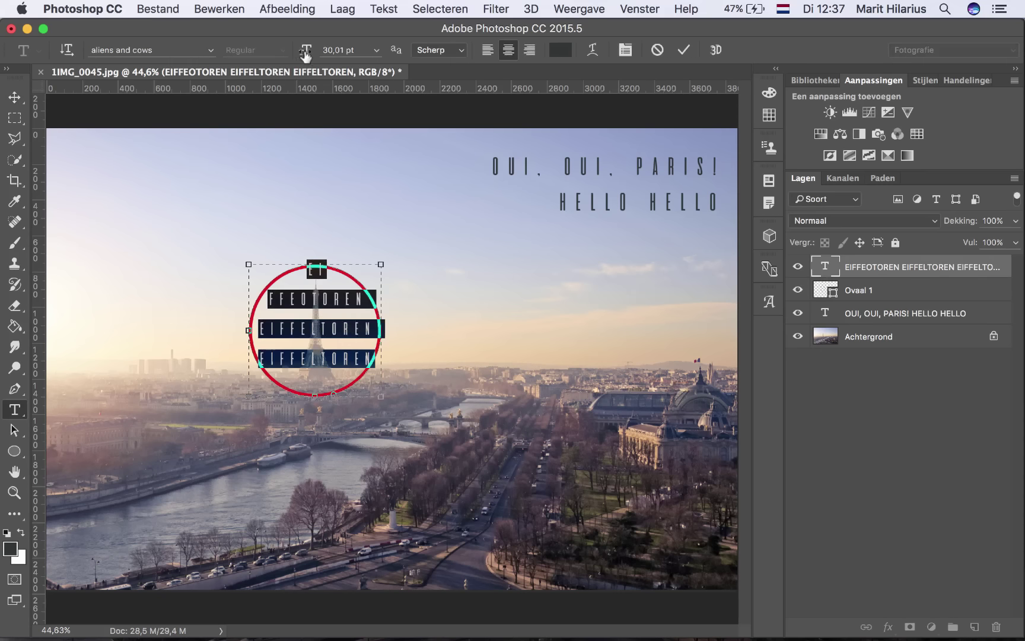
drag(307, 51, 302, 59)
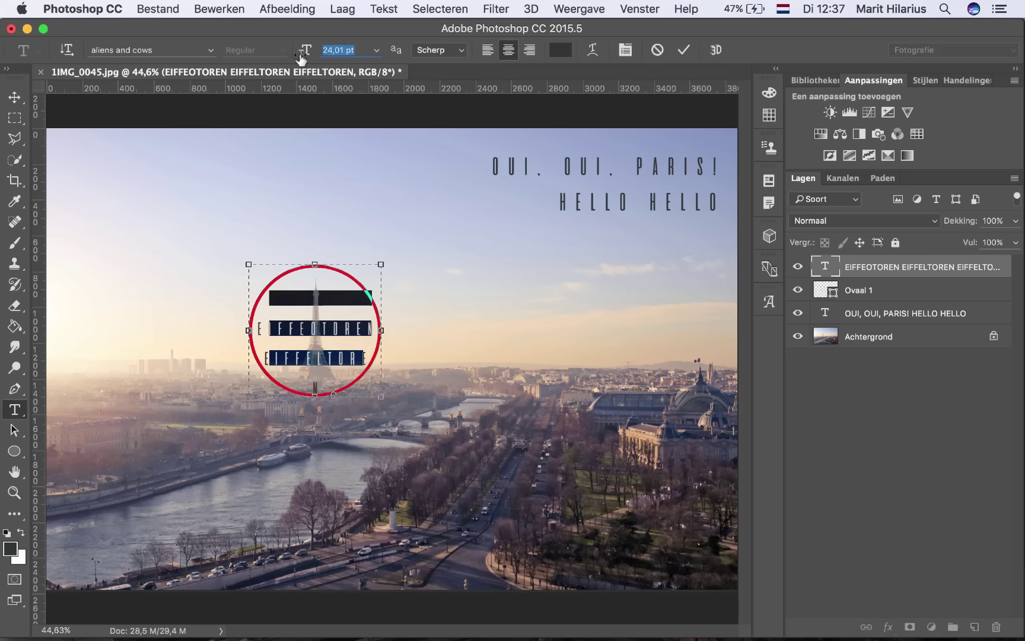
click(16, 119)
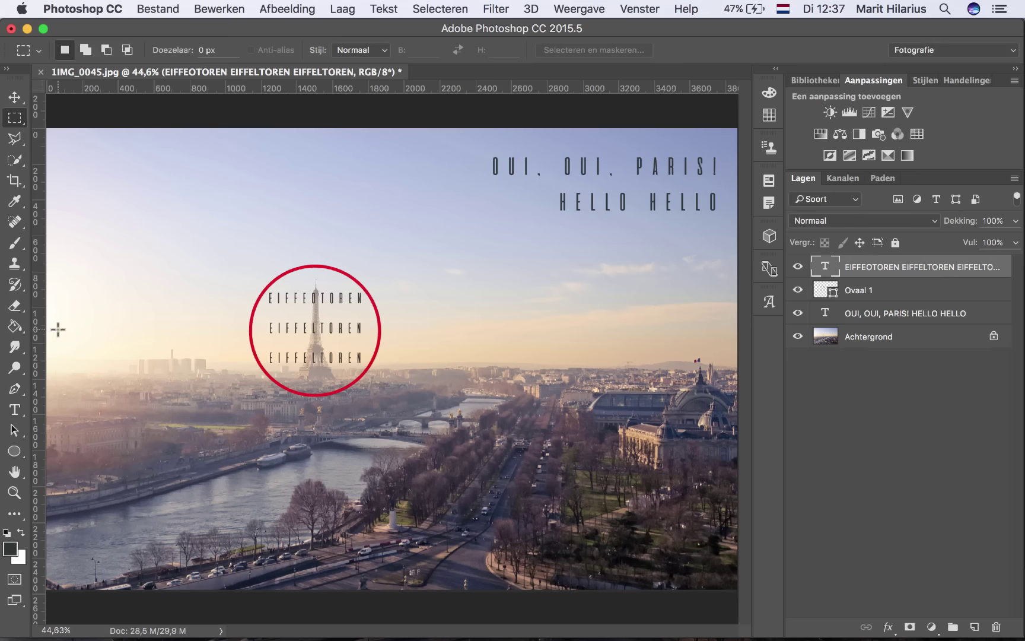
Step: Delete the selected EIFFELTOREN text layer and the Ovaal 1 circle layer
key(BackSpace)
key(BackSpace)
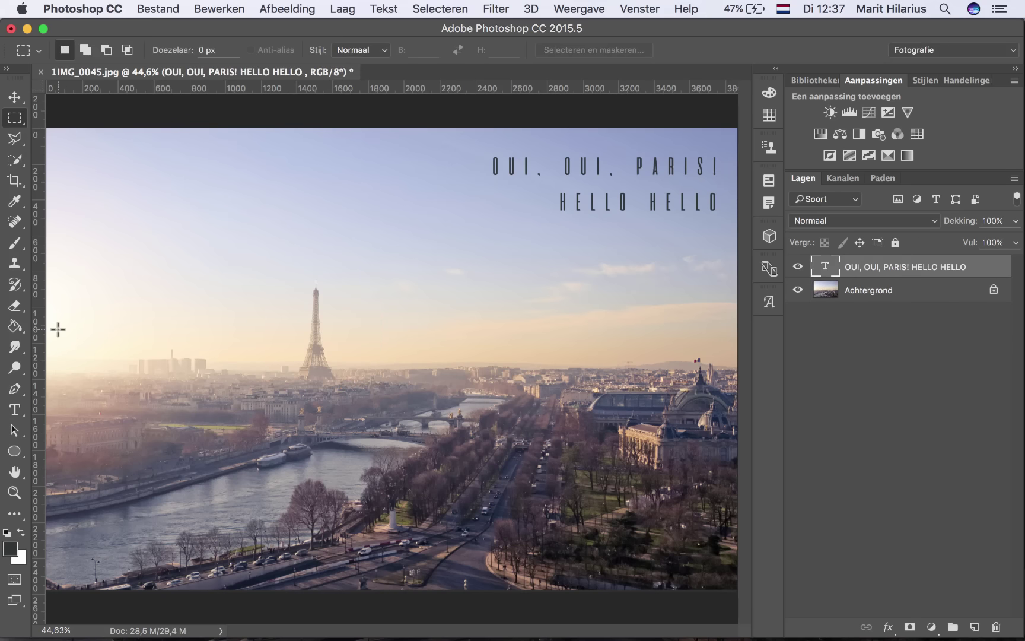